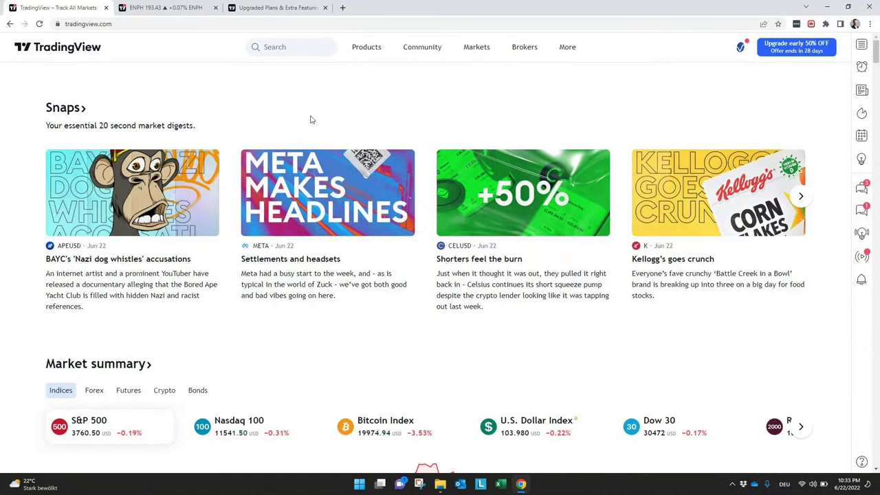
- Search for FB and look through the matching symbols, ideas, scripts and people
click(288, 49)
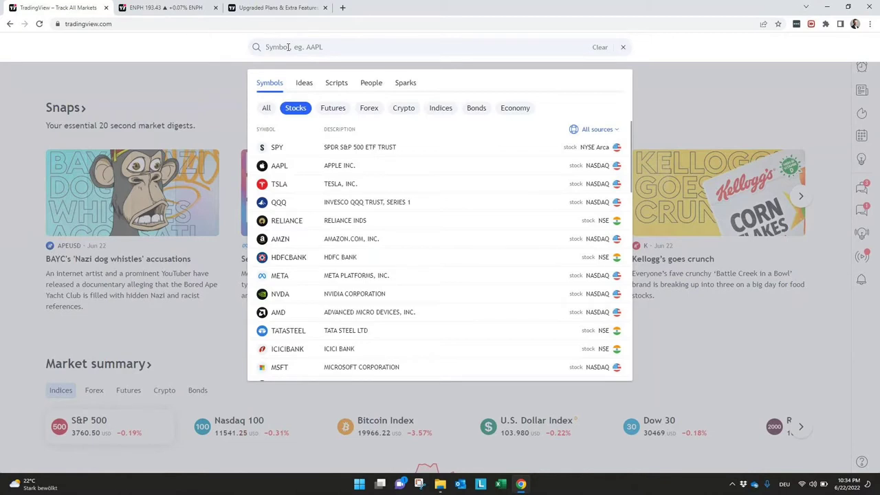
text(FB)
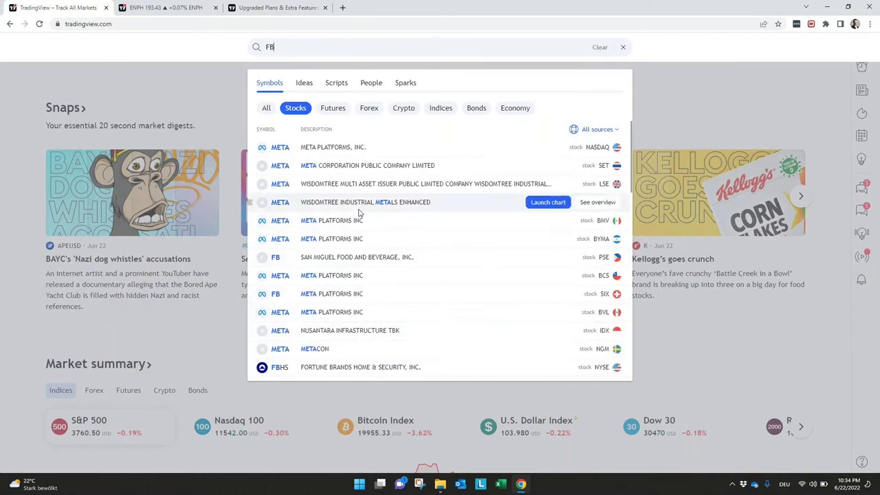
click(307, 88)
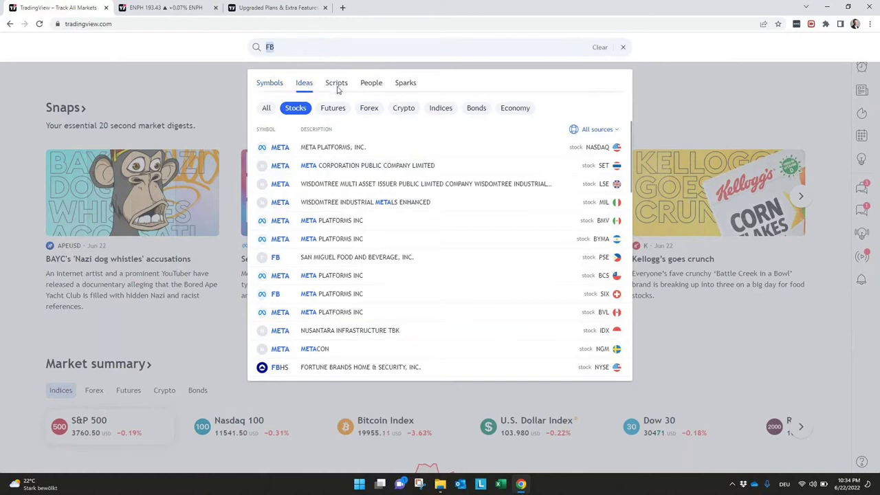
click(337, 86)
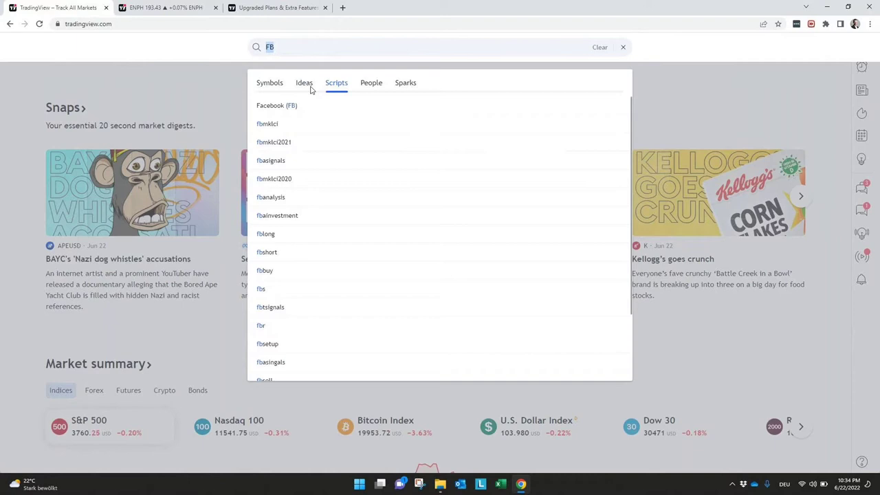
click(370, 88)
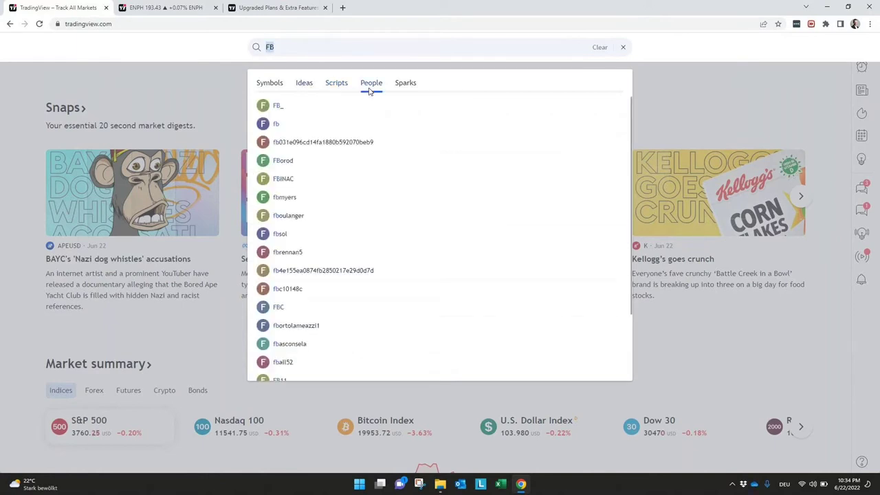
- Open the trading ideas page for Meta Platforms, Inc. on NASDAQ from the FB search results
click(309, 85)
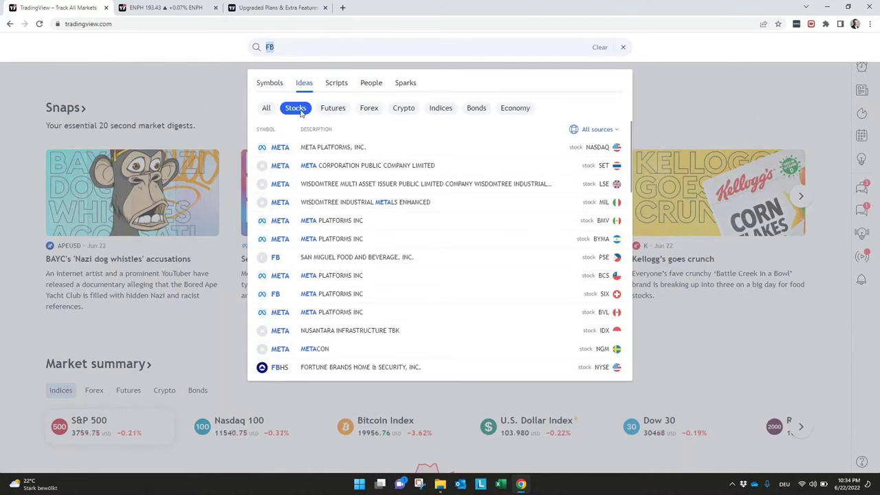
click(329, 149)
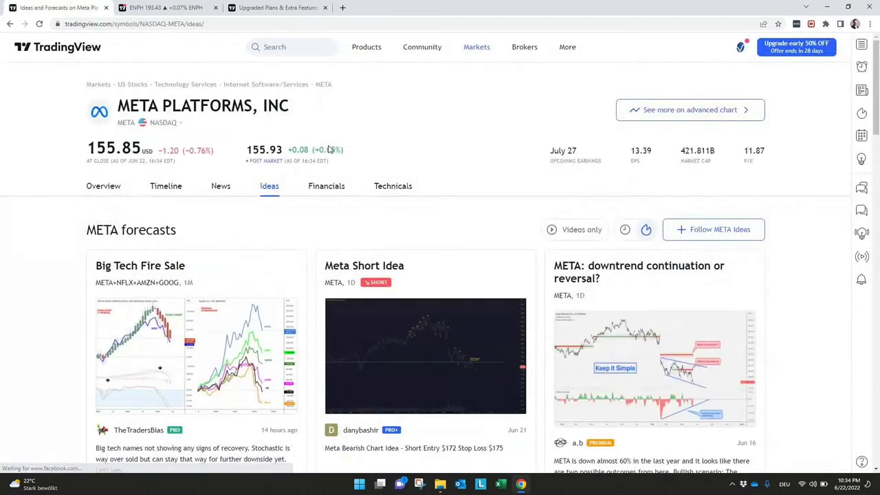
- Search the symbols for FB again and launch the chart of Meta Platforms, Inc. on NASDAQ
click(277, 52)
text(FB)
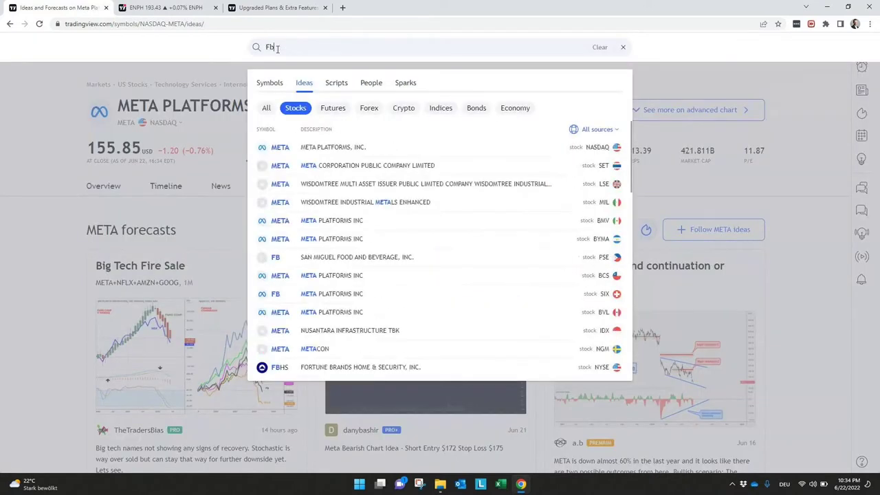
click(270, 84)
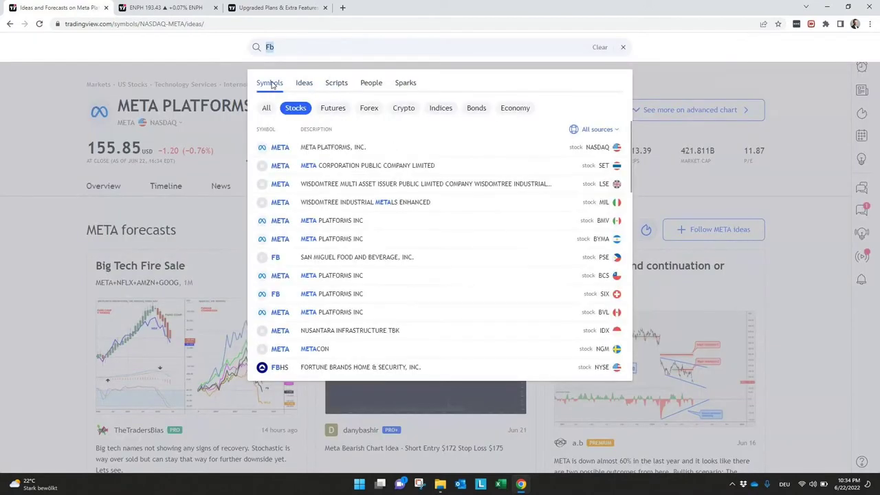
mouse_move(337, 151)
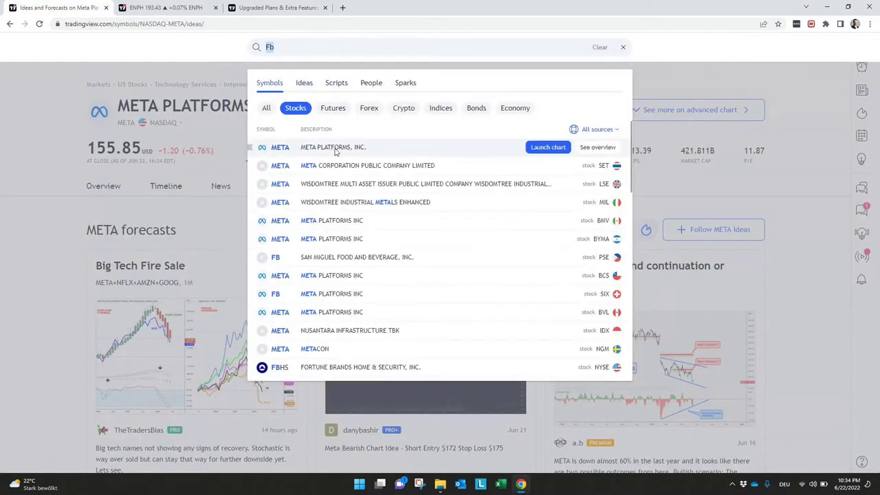
click(547, 148)
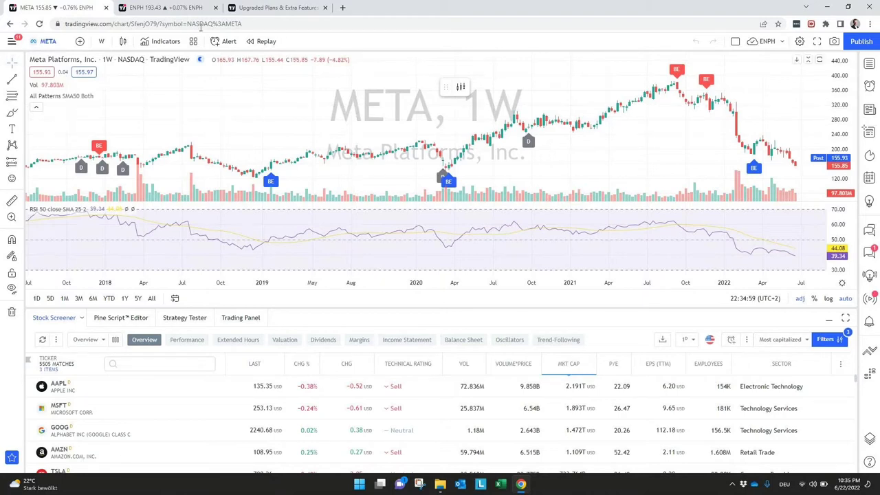
- Switch to the Enphase Energy (ENPH) chart that is already open
click(172, 9)
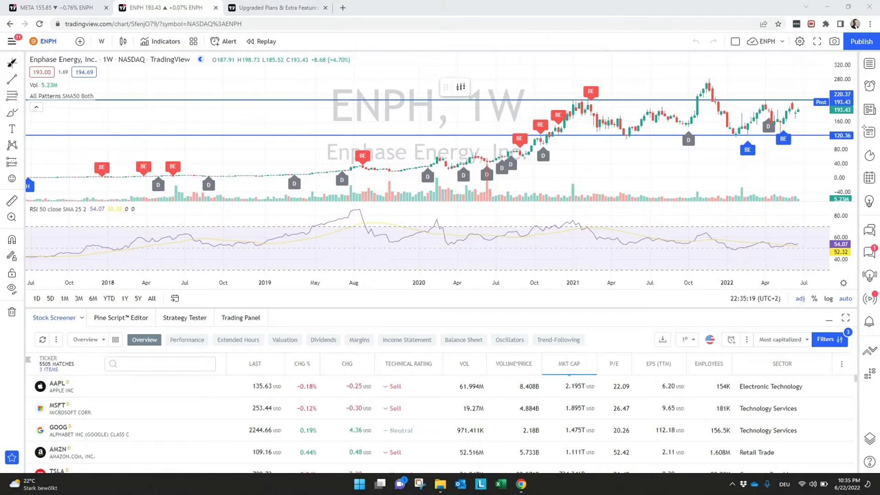
mouse_move(10, 62)
mouse_down()
mouse_move(6, 321)
mouse_move(28, 315)
mouse_move(49, 91)
mouse_move(16, 57)
mouse_up()
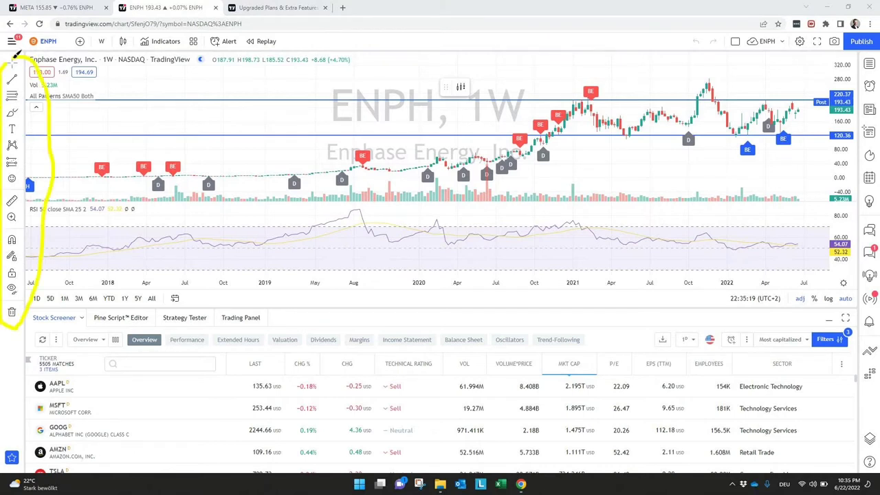
mouse_move(274, 89)
mouse_down()
mouse_move(249, 96)
mouse_move(280, 97)
mouse_up()
mouse_move(269, 129)
mouse_down()
mouse_move(273, 139)
mouse_move(277, 125)
mouse_up()
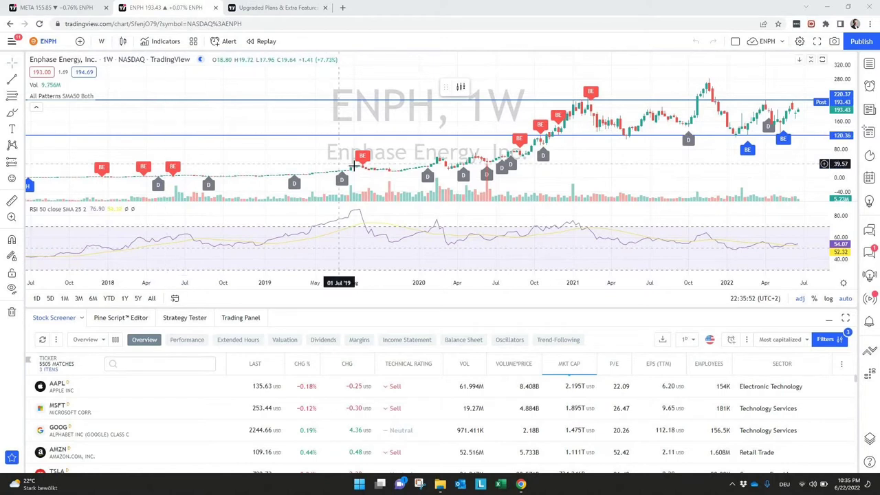
- Browse the technical indicator library's strategies, volume profiles and candlestick patterns, and leave it without adding anything
click(165, 42)
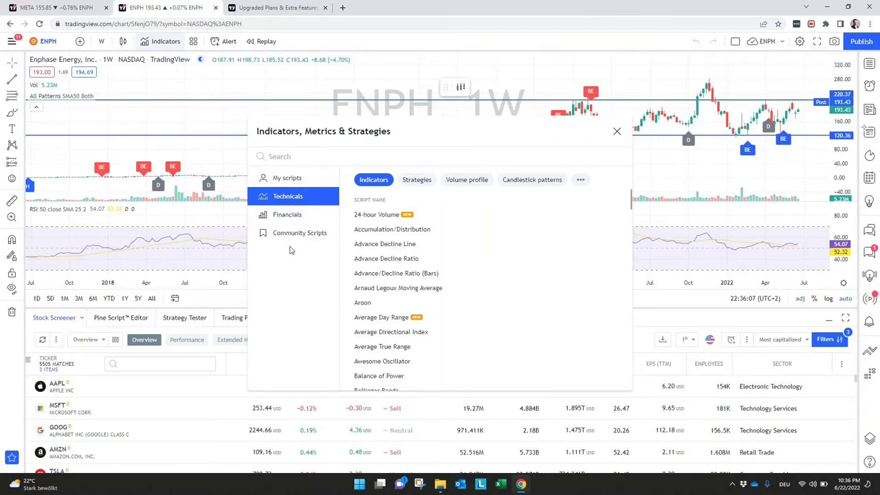
click(414, 183)
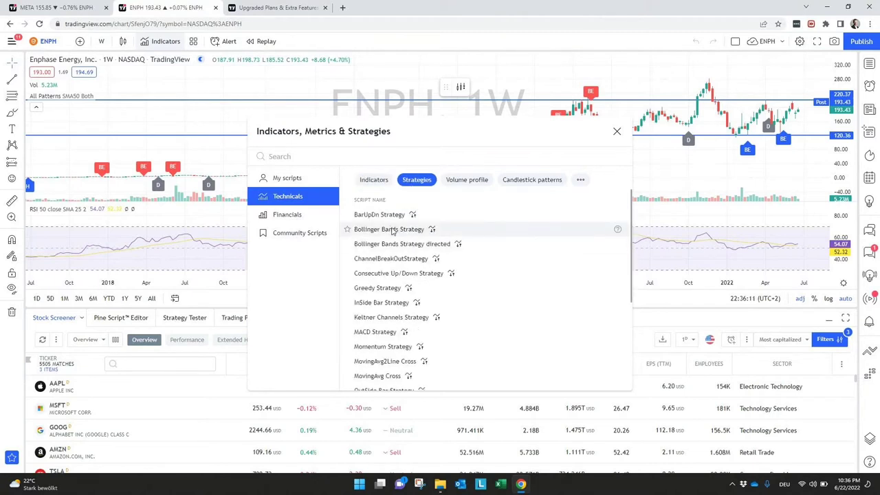
click(458, 183)
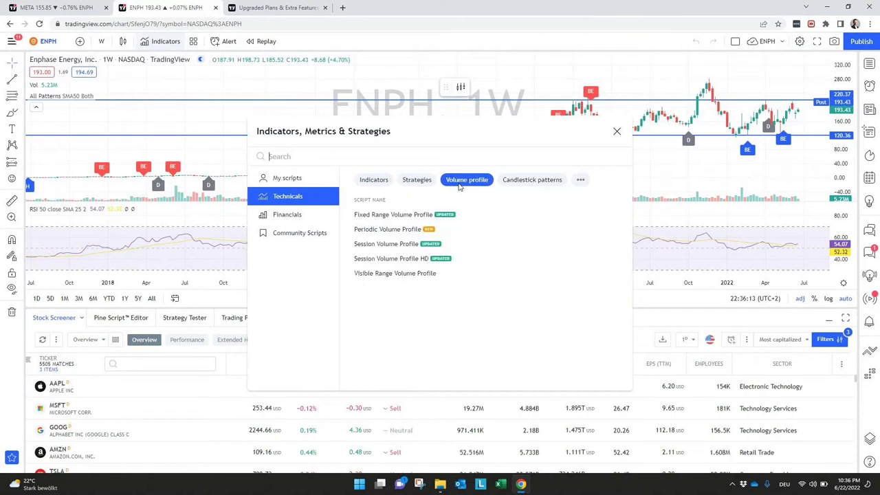
click(527, 182)
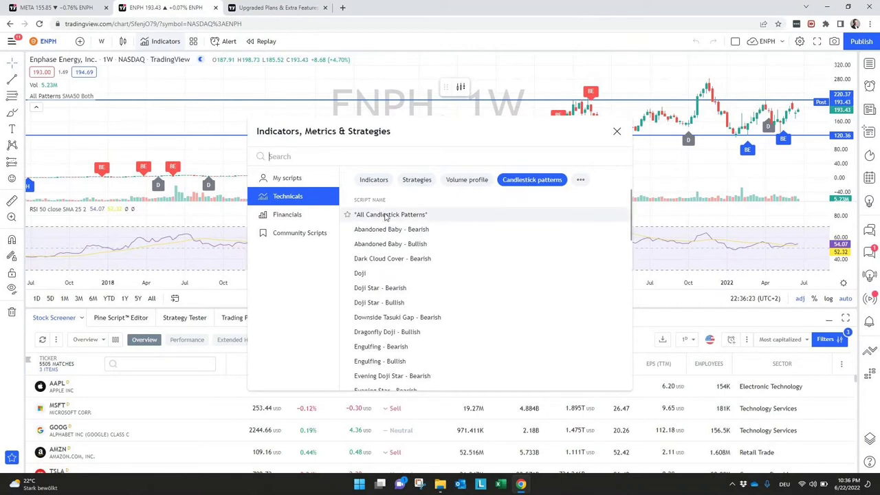
click(616, 132)
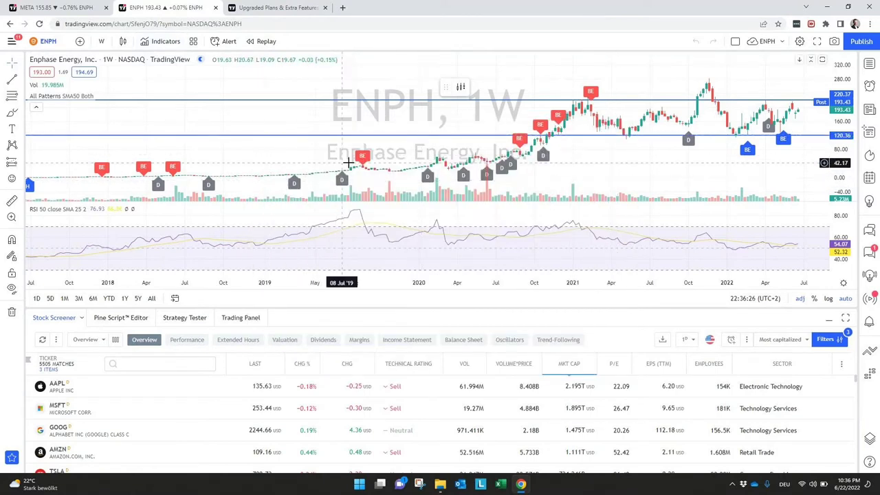
- Read the explanations of the candlestick pattern markers on the ENPH chart
mouse_move(363, 158)
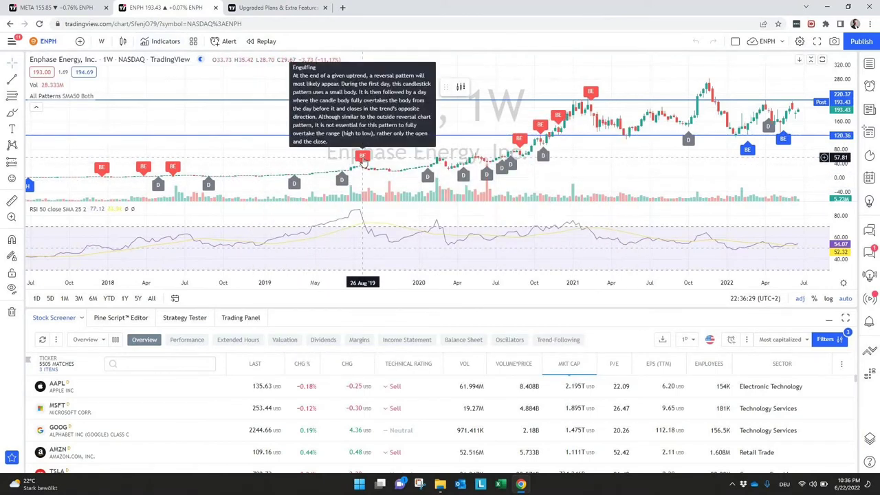
mouse_move(748, 151)
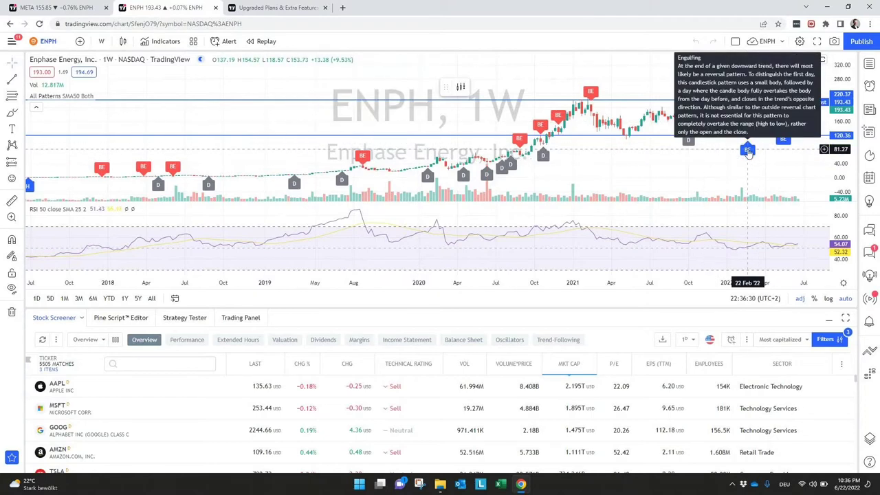
mouse_move(540, 165)
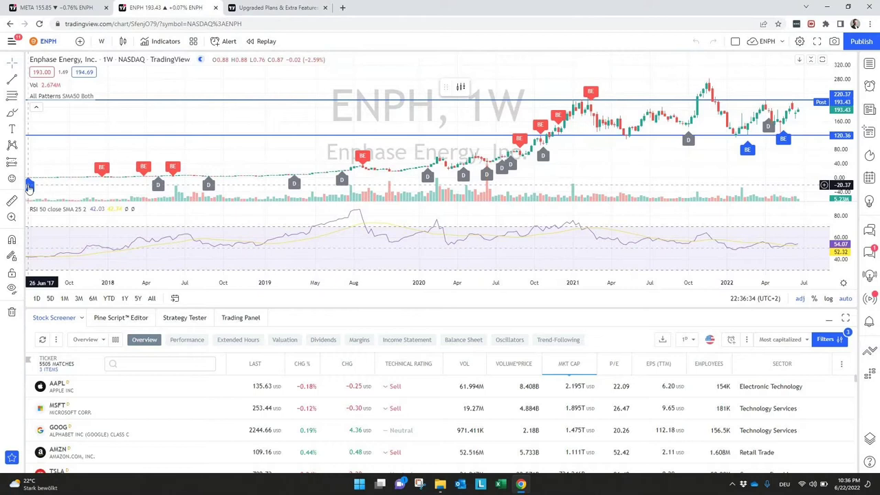
mouse_move(28, 187)
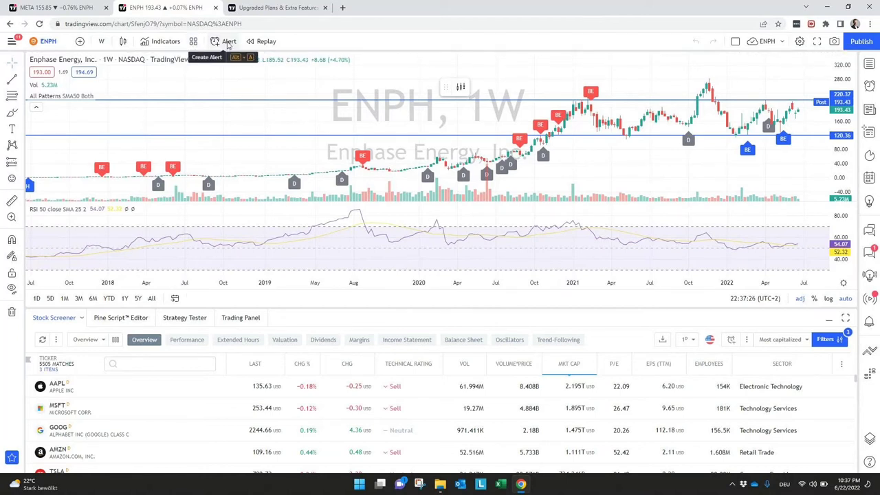
- Review the settings for a new ENPH price alert, including email notification, and leave without creating it
click(228, 42)
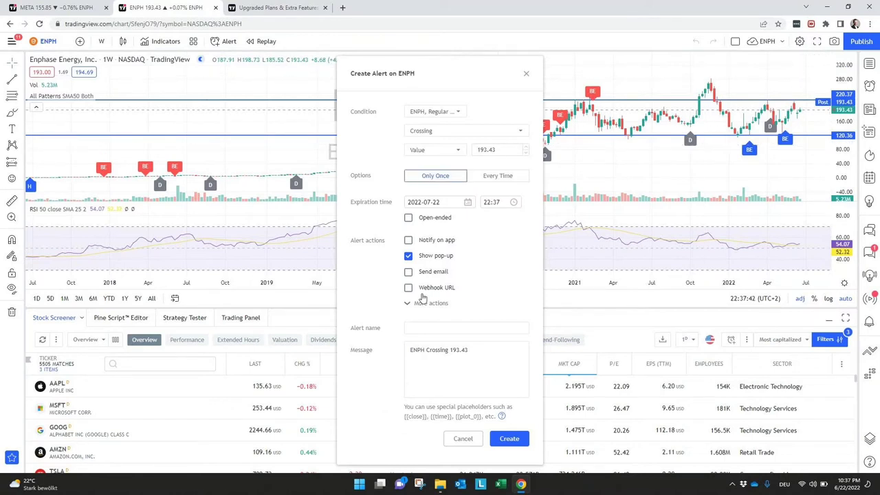
click(409, 271)
click(527, 76)
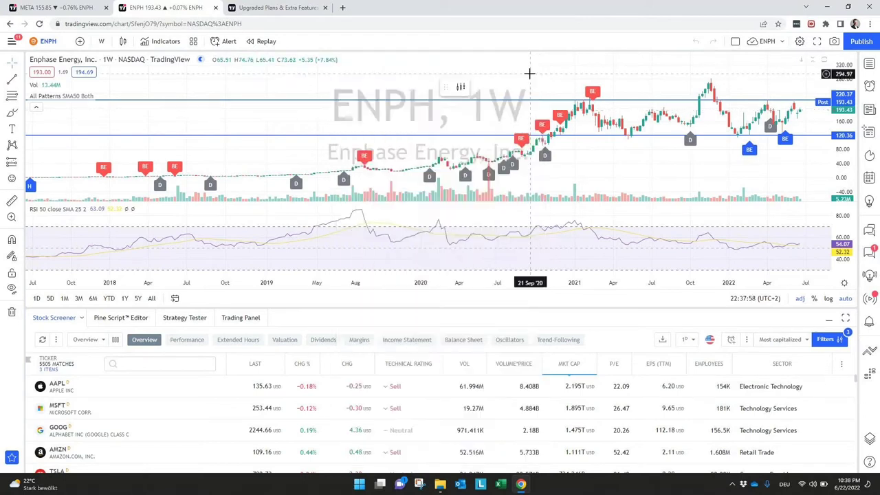
- View the watchlist with its list options and the hotlists of US exchange movers, and hide them again
click(870, 65)
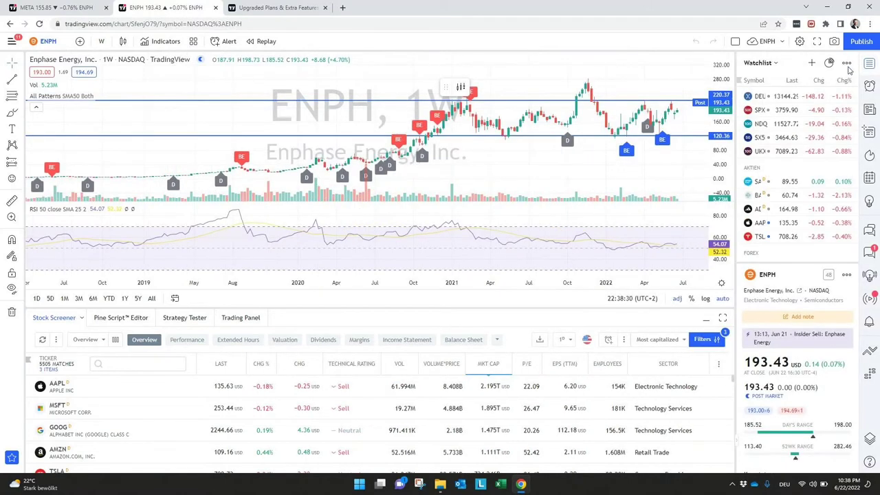
click(765, 63)
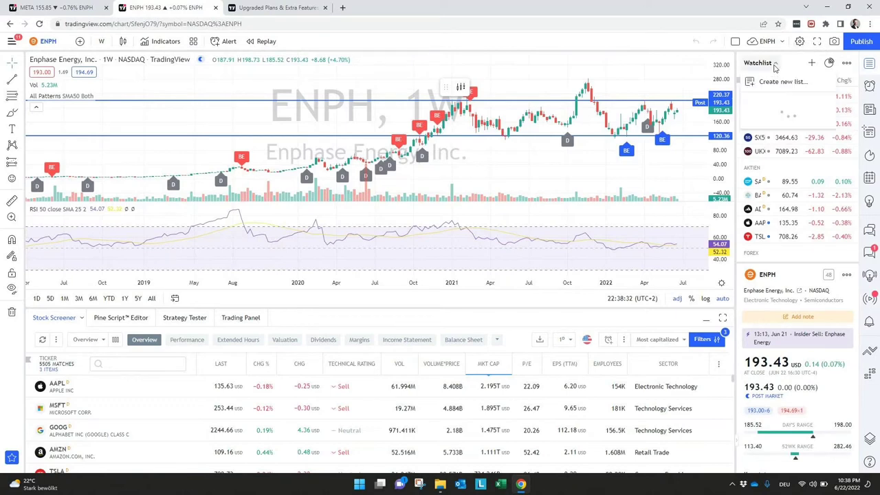
click(870, 64)
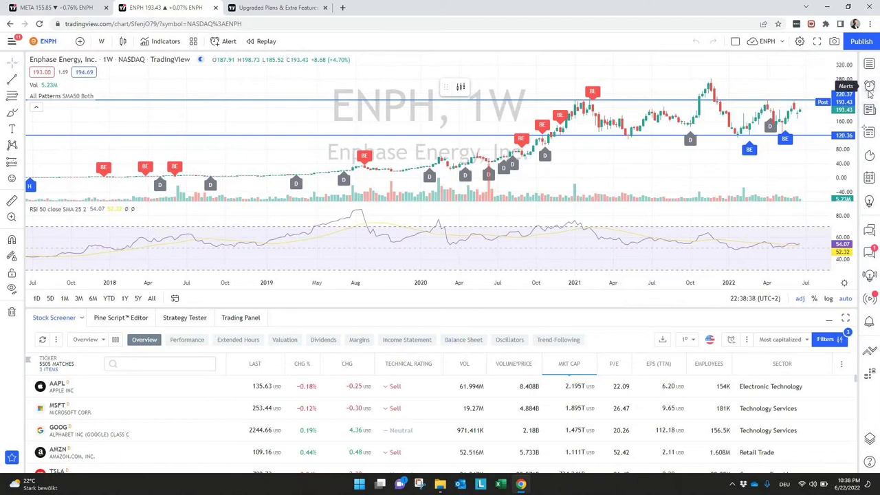
click(870, 156)
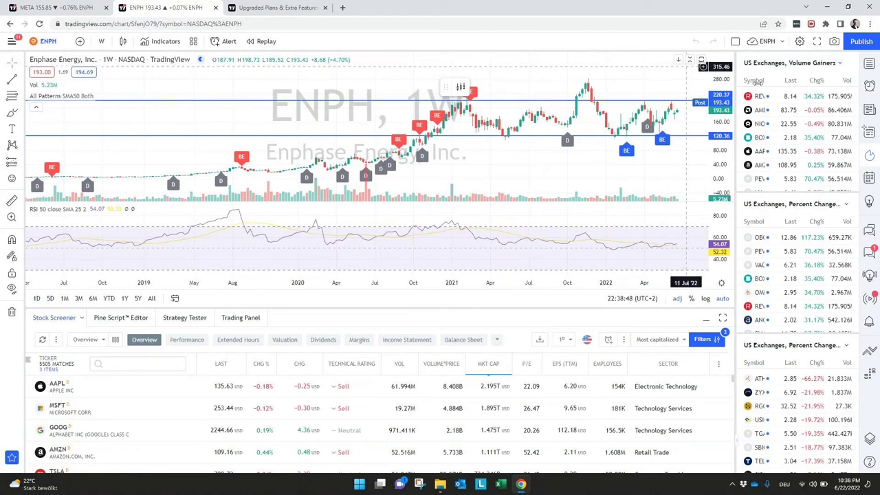
click(869, 131)
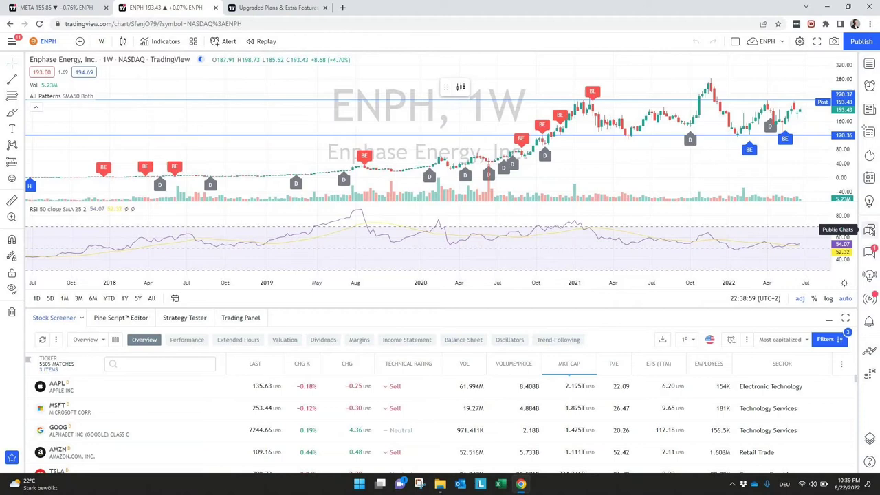
- View the public chats and the Ideas Stream, and return to the full-width chart
click(870, 231)
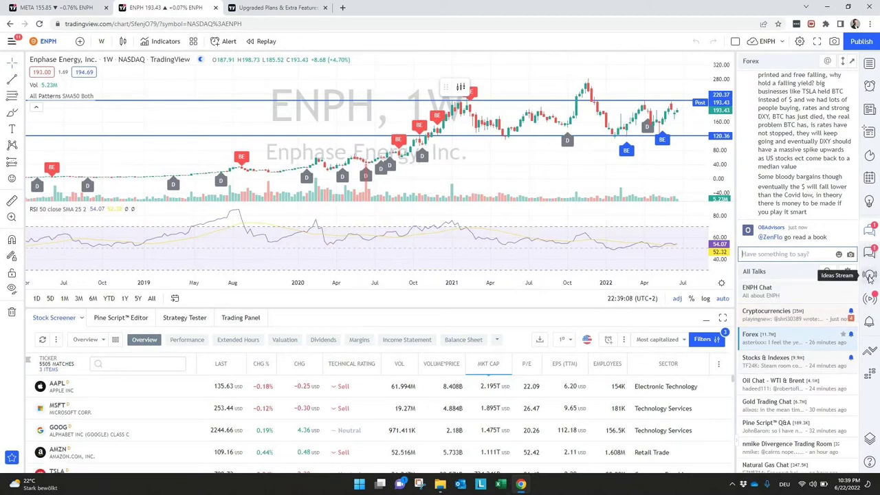
click(870, 276)
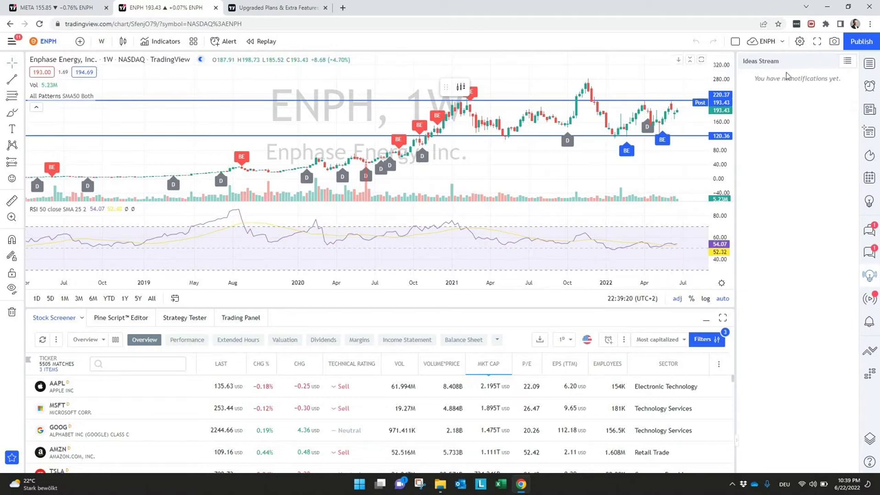
click(870, 64)
click(870, 64)
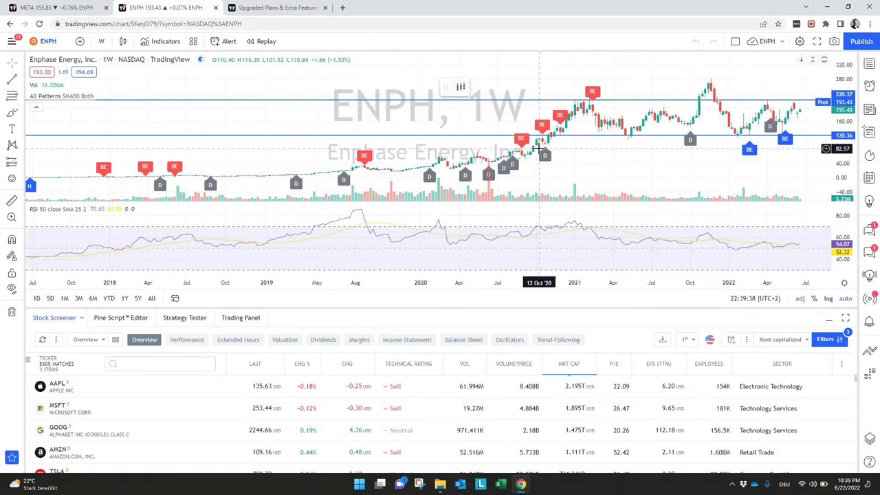
- Look at the options for publishing an idea and show the brokers available for trading
click(858, 43)
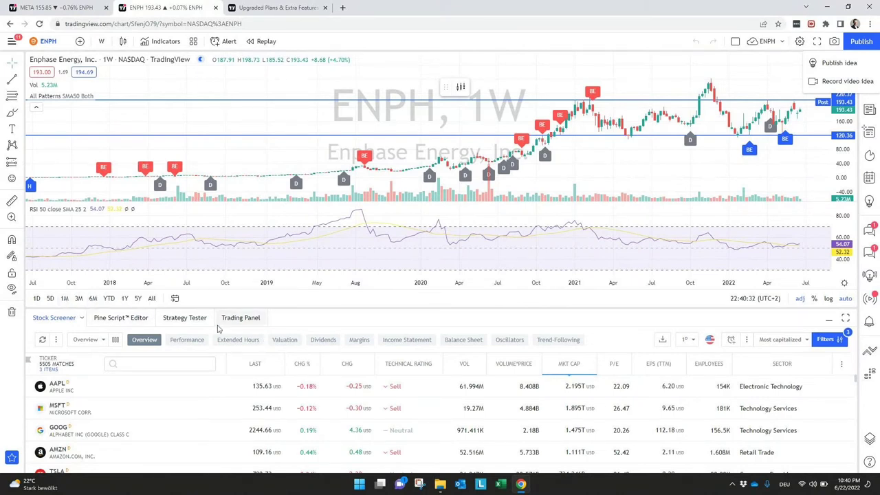
click(240, 317)
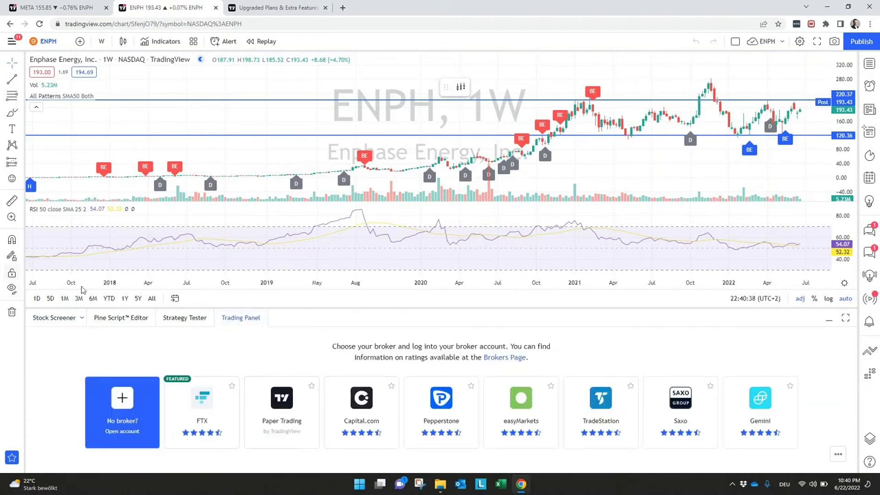
- Show the Stock Screener, bring up its filters and view the exchange choices without changing them
click(60, 322)
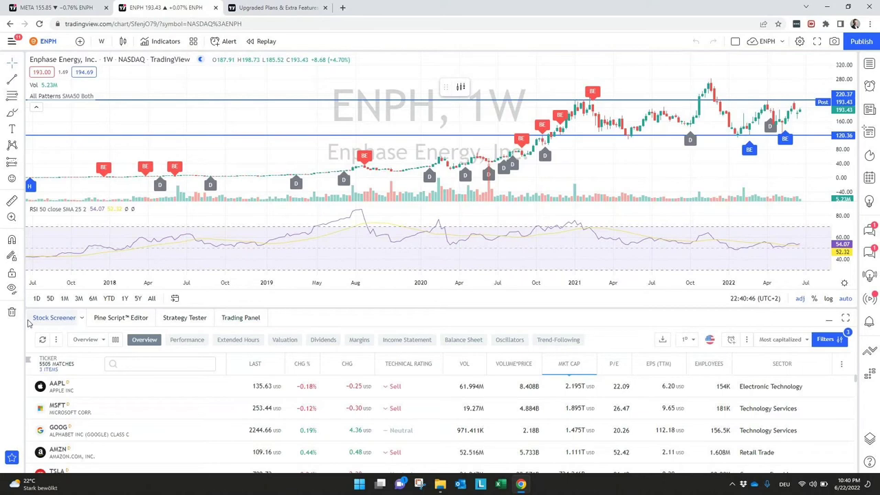
click(827, 340)
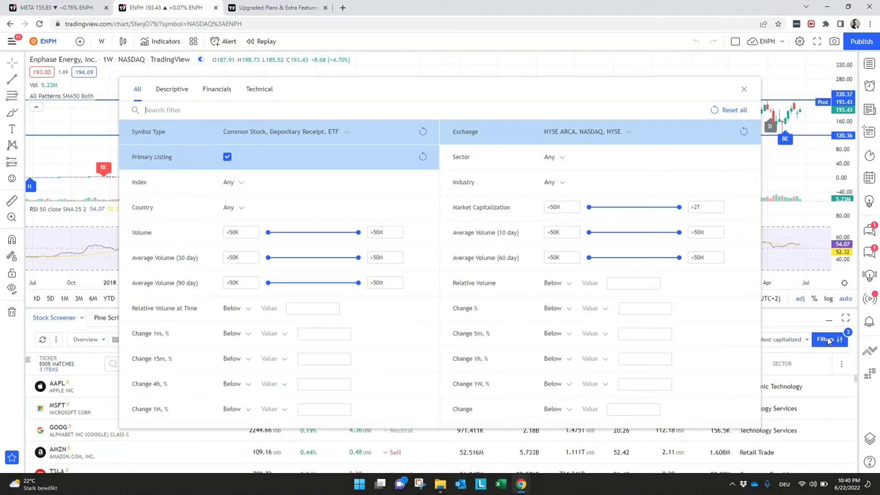
click(626, 134)
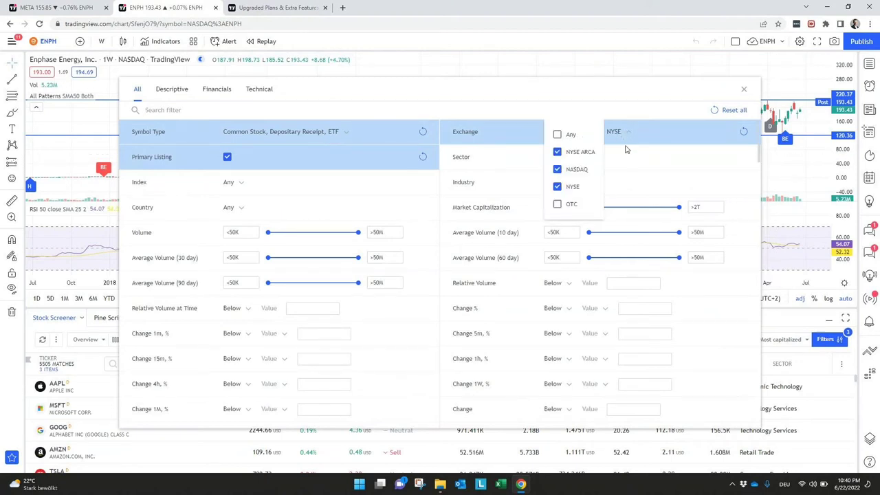
click(670, 166)
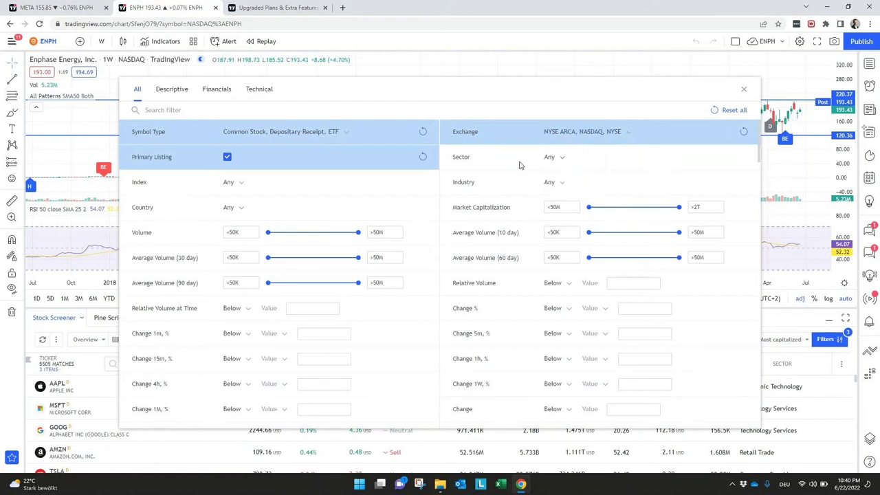
- Set the lower limits of the Volume and 30-day Average Volume filters to 900K
click(233, 232)
key(BackSpace)
text(90)
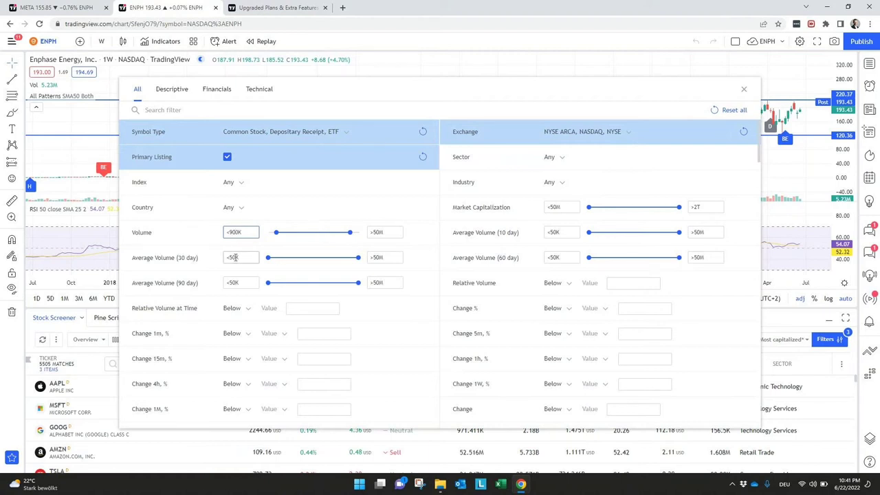
click(234, 257)
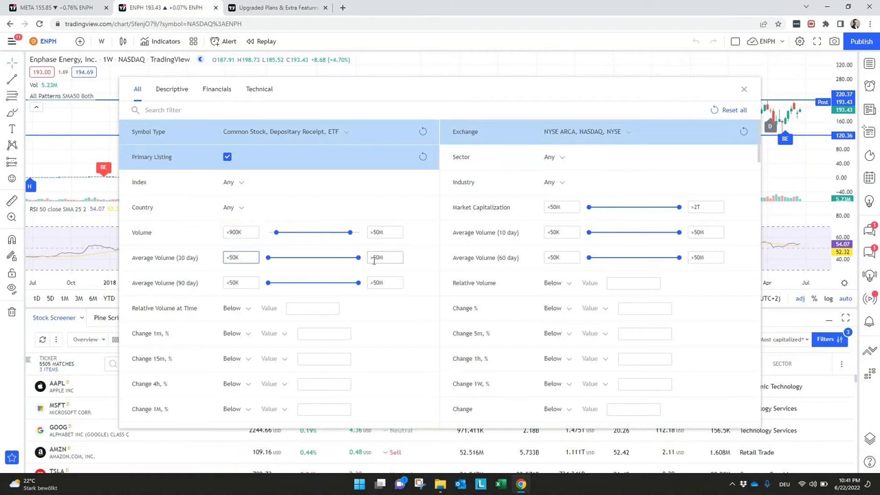
key(BackSpace)
key(BackSpace)
text(900)
key(BackSpace)
- Set the lower limit of the 90-day Average Volume filter to 900k
click(234, 283)
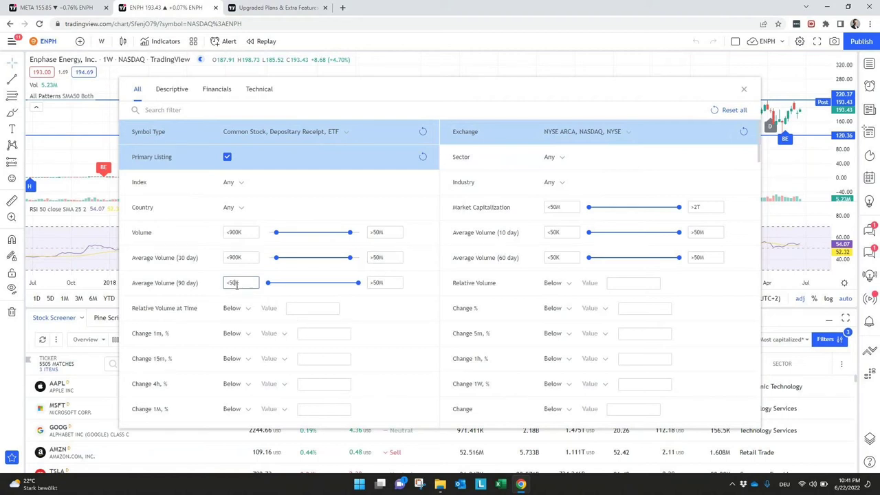
text(90)
key(BackSpace)
key(BackSpace)
key(BackSpace)
key(BackSpace)
scroll(558, 237, down, 1)
scroll(559, 234, up, 1)
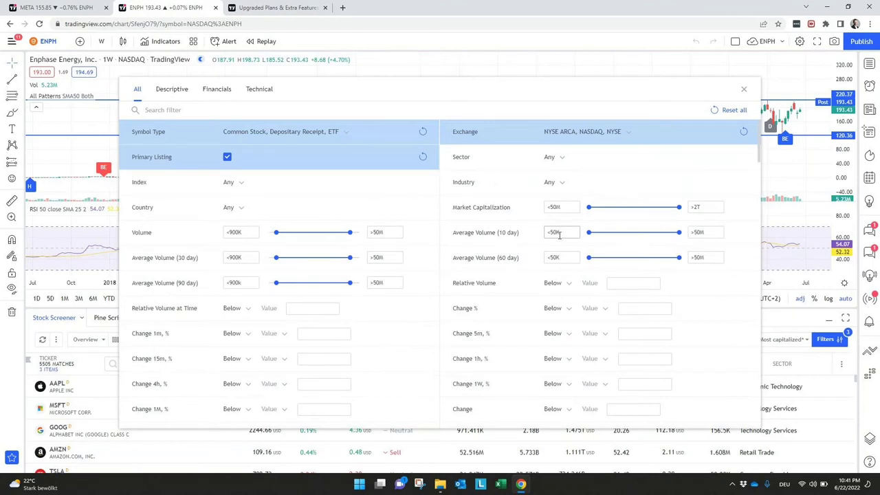
scroll(559, 234, down, 7)
scroll(559, 238, up, 5)
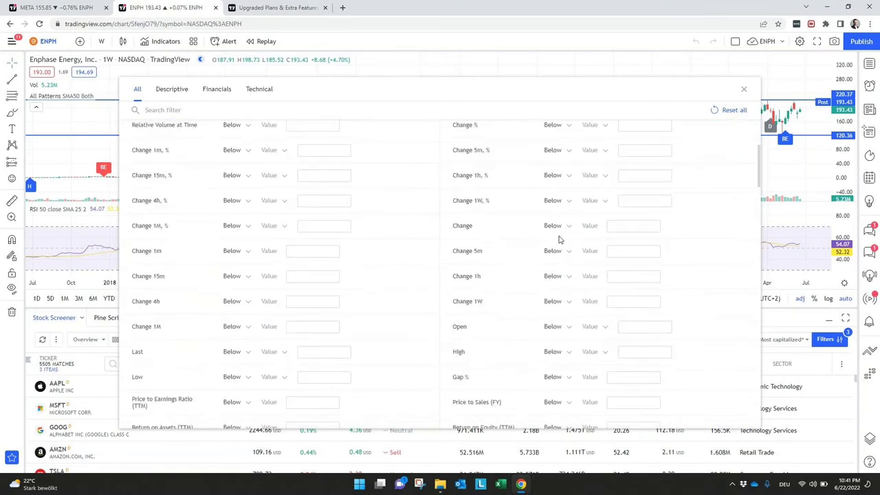
scroll(559, 238, up, 3)
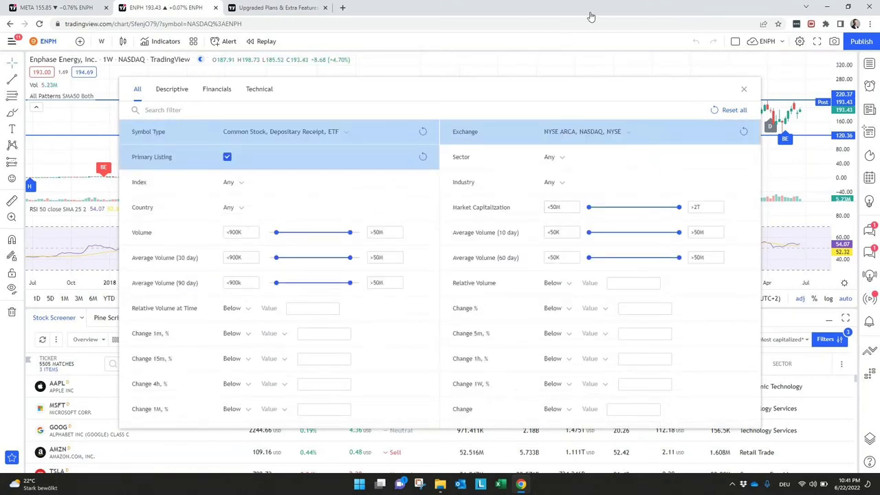
key(ctrl+2)
mouse_move(59, 339)
mouse_down()
mouse_move(32, 367)
mouse_move(73, 372)
mouse_move(77, 352)
mouse_move(51, 363)
mouse_up()
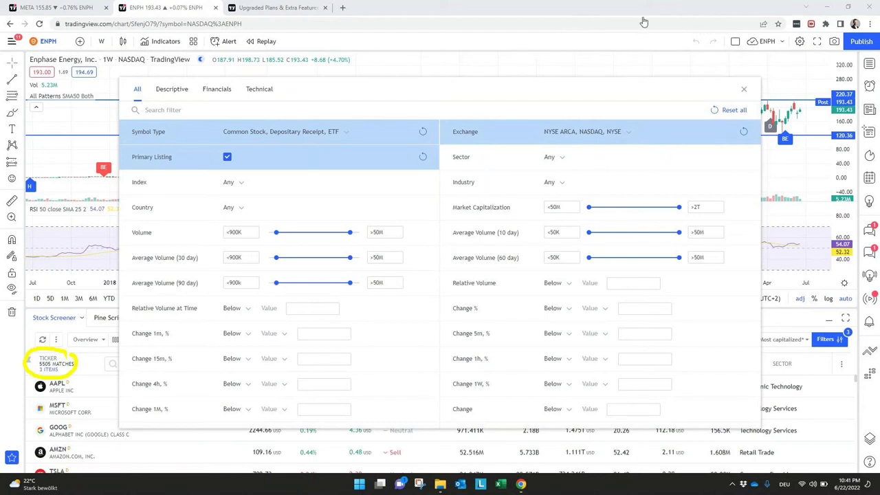
key(Escape)
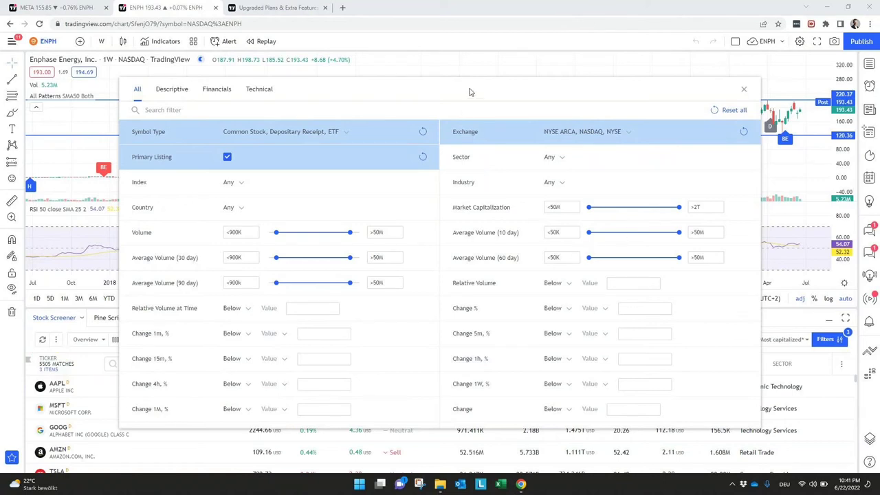
- Look through the complete list of screener filters, from the general criteria to the pre-market, post-market and technical ones
scroll(433, 345, down, 10)
scroll(433, 346, down, 6)
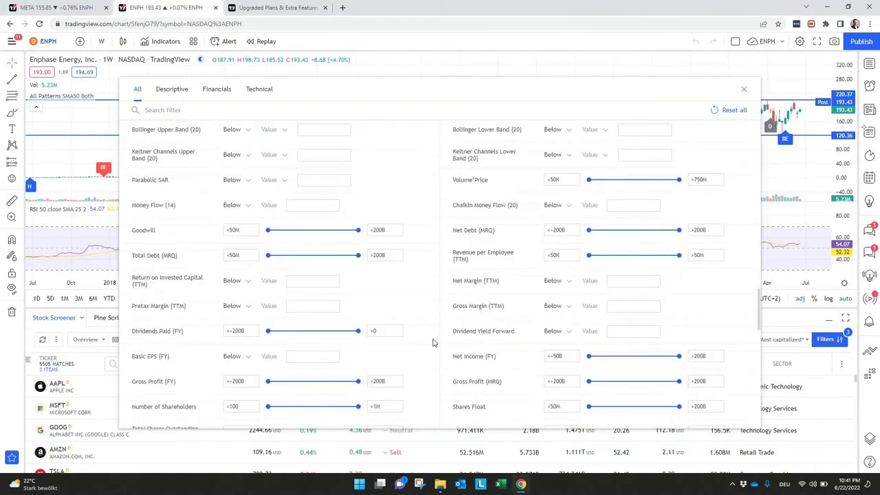
scroll(433, 344, up, 3)
scroll(433, 342, down, 3)
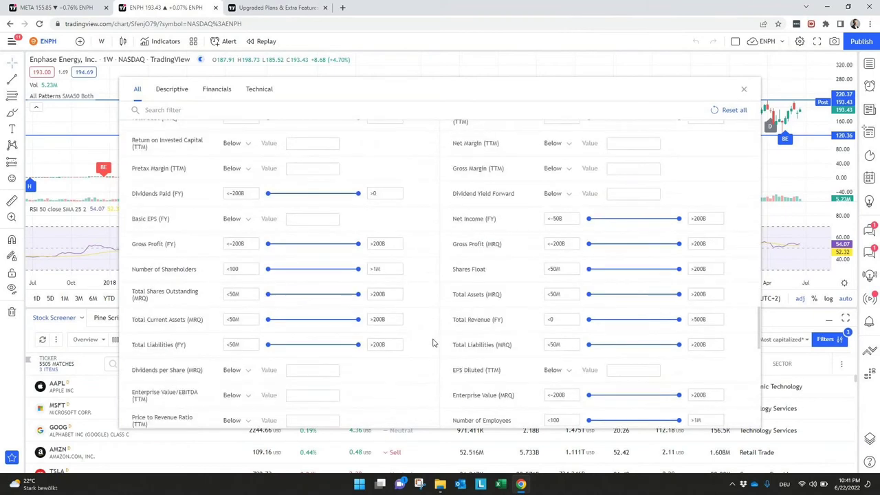
scroll(433, 341, down, 4)
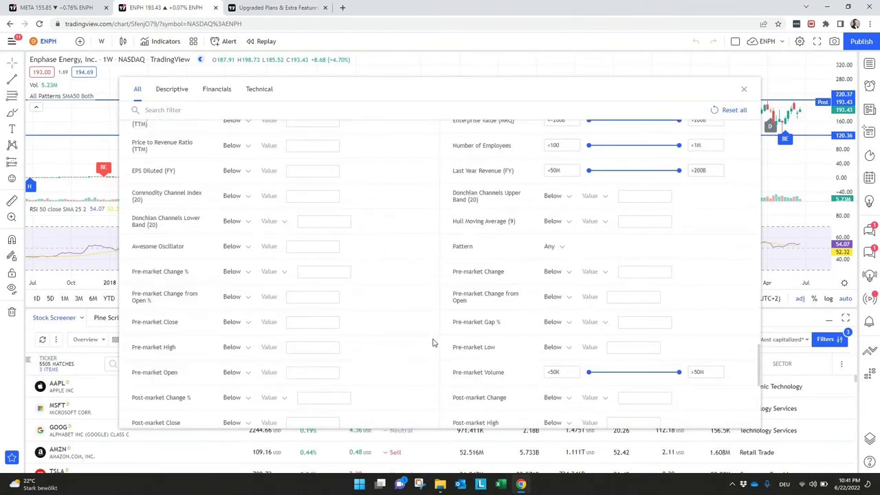
scroll(433, 341, down, 3)
scroll(433, 342, down, 2)
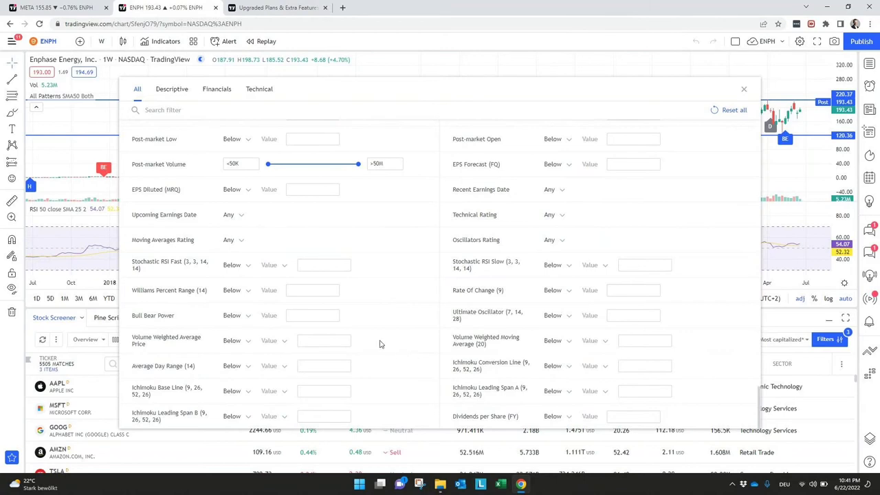
scroll(380, 330, up, 4)
scroll(379, 330, up, 15)
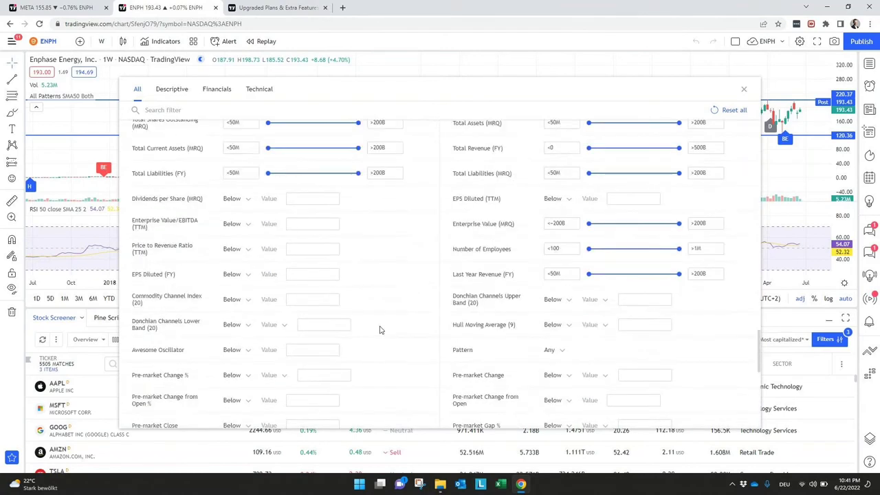
scroll(378, 323, up, 4)
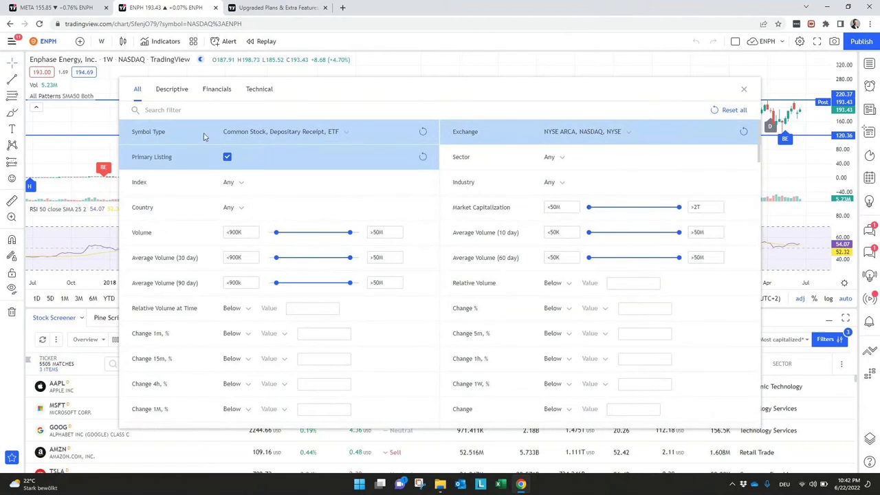
- View the Descriptive, Financials and Technical filter categories, and close the screener filters
click(174, 91)
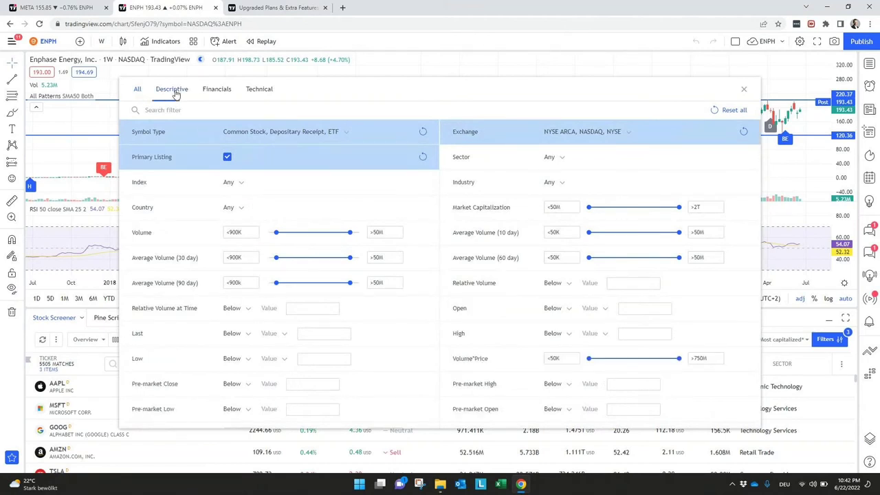
click(217, 92)
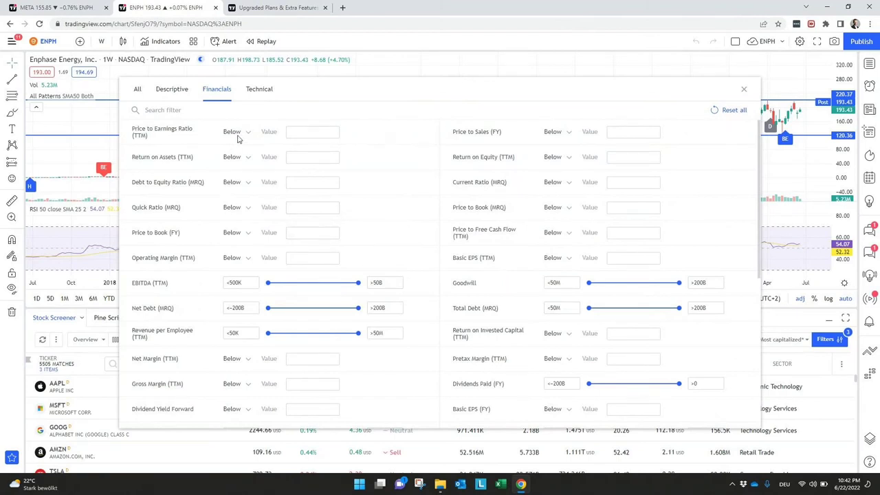
click(259, 94)
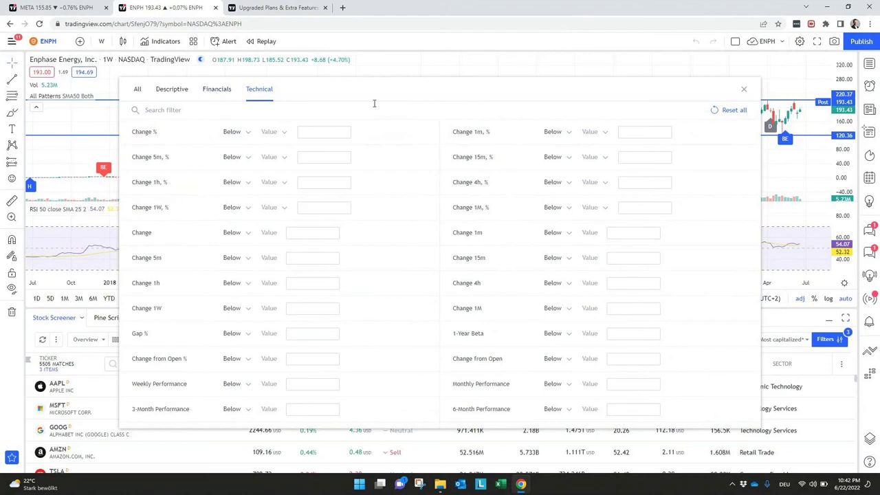
click(744, 92)
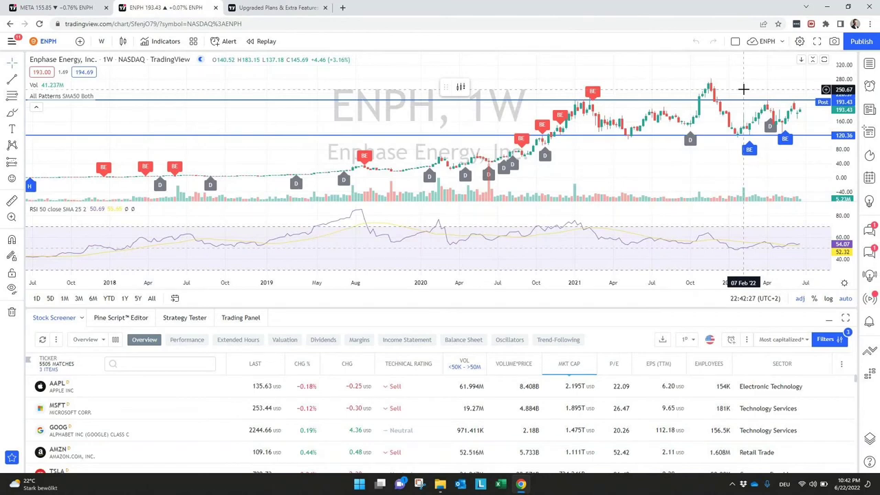
- View the markets that the screener can cover, and leave the selection on USA
click(709, 340)
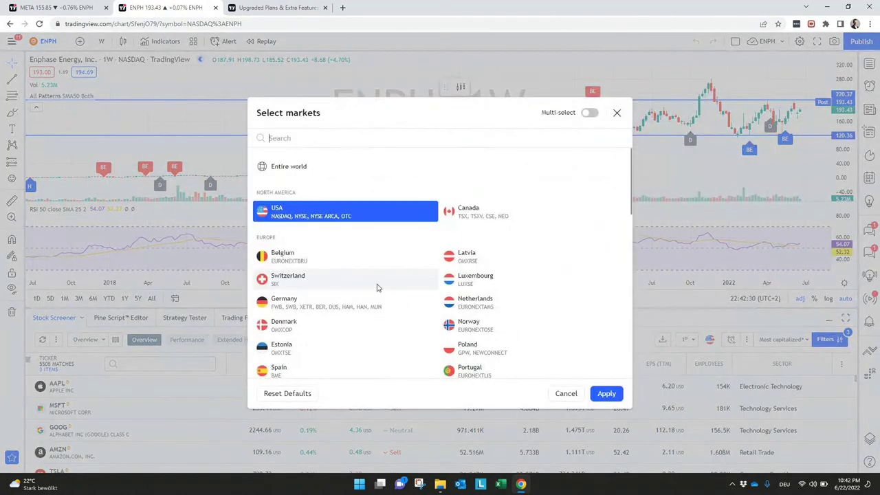
scroll(367, 269, down, 2)
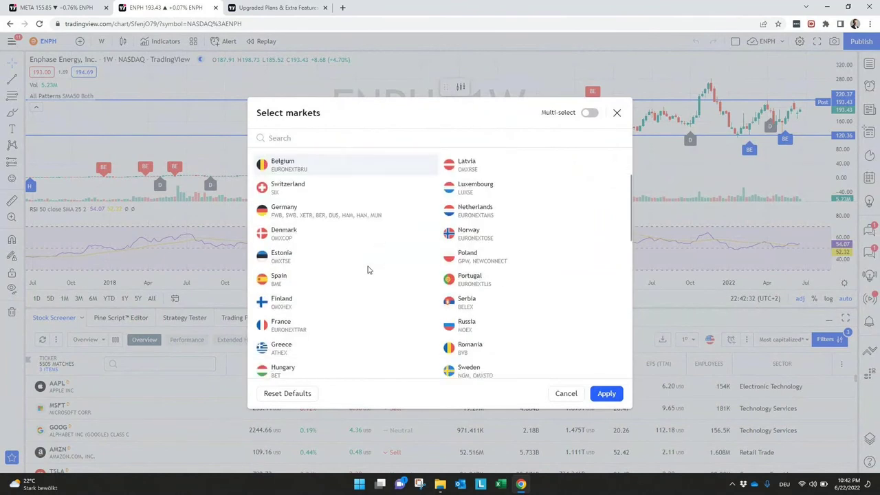
scroll(368, 271, up, 2)
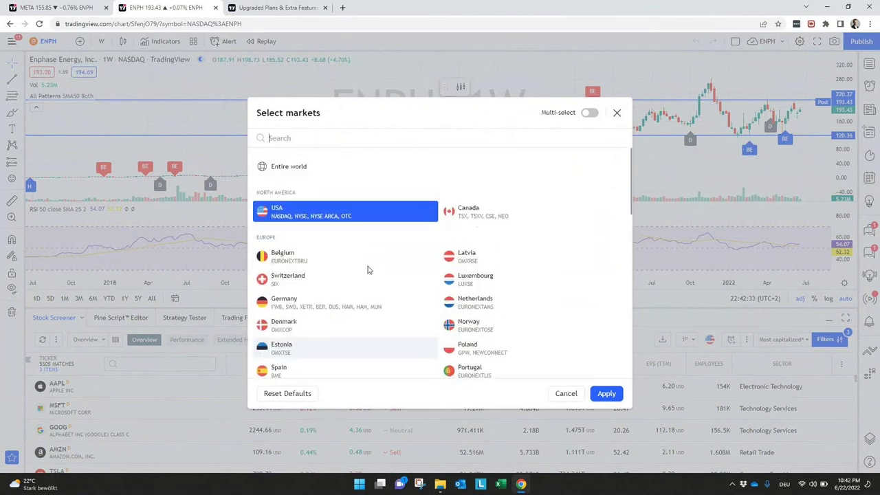
click(617, 114)
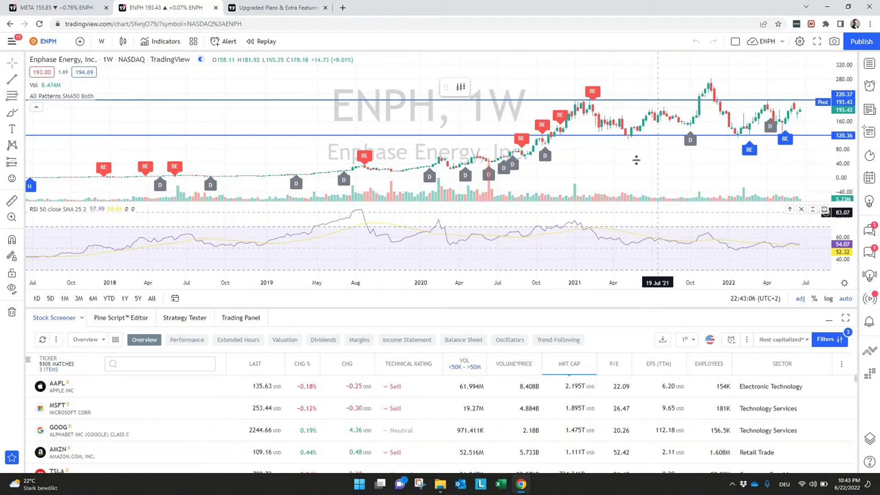
click(294, 10)
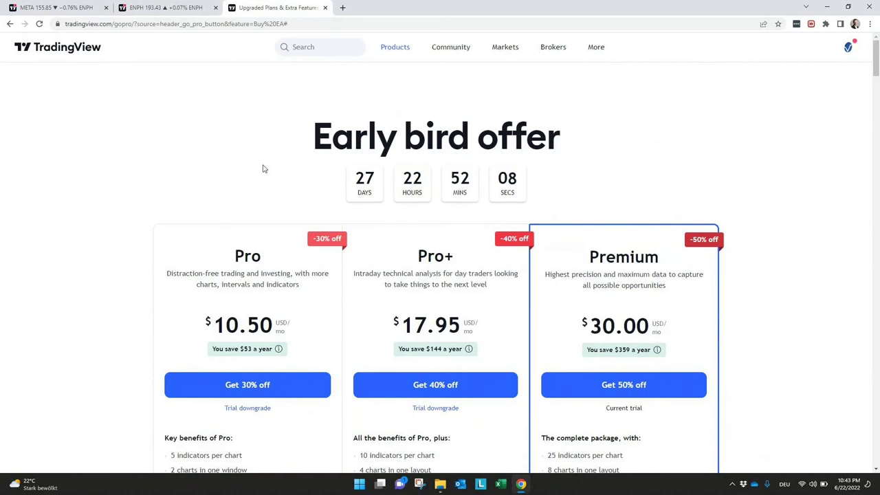
scroll(263, 168, down, 1)
scroll(262, 168, down, 2)
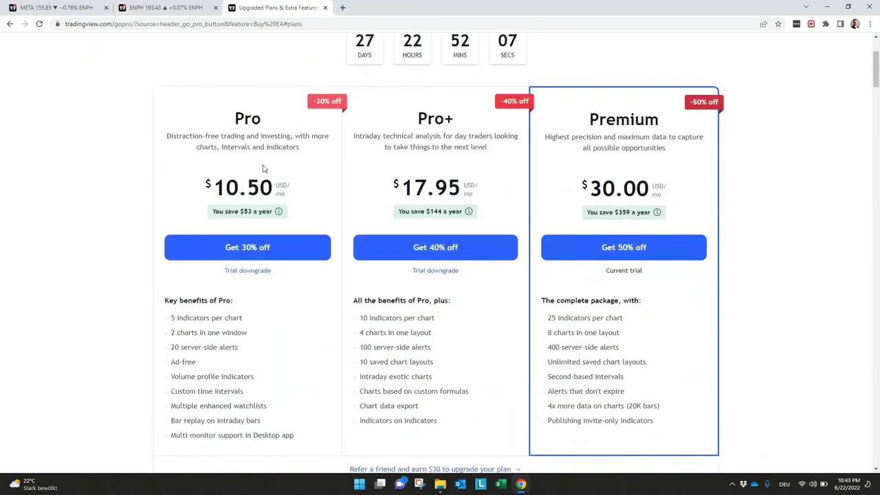
scroll(265, 171, down, 6)
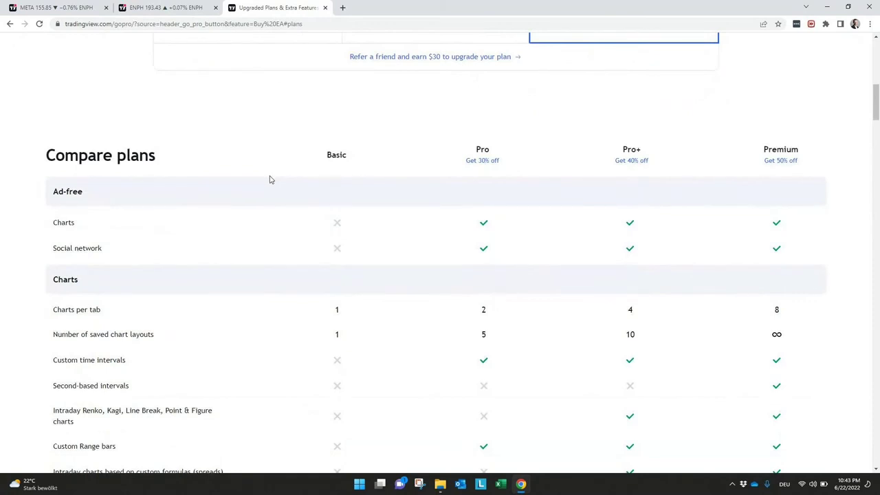
scroll(270, 179, down, 1)
scroll(269, 180, up, 6)
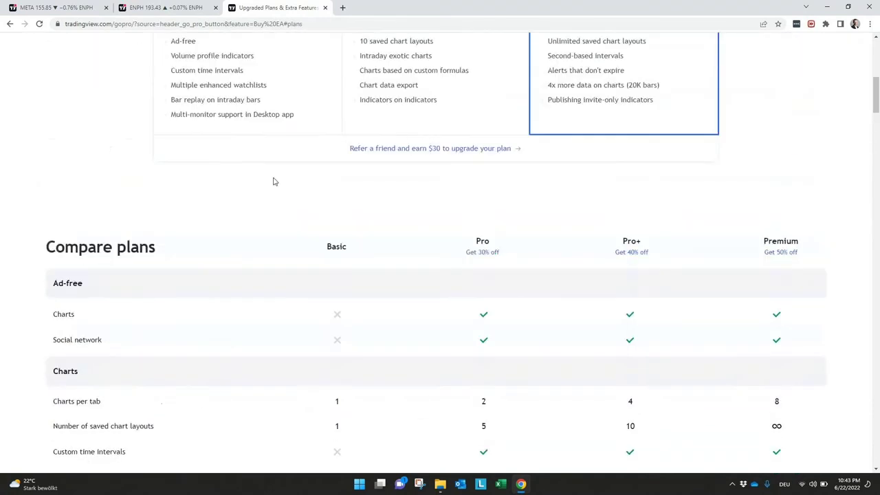
scroll(200, 234, up, 1)
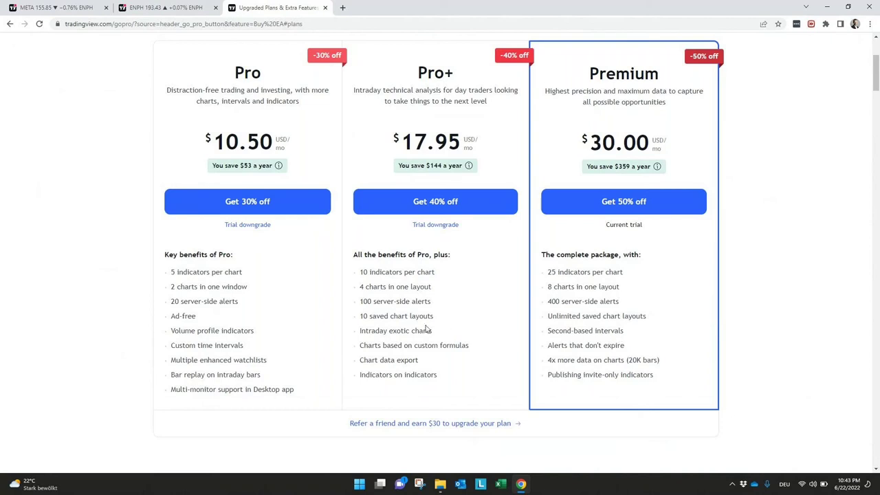
drag(620, 304, 550, 301)
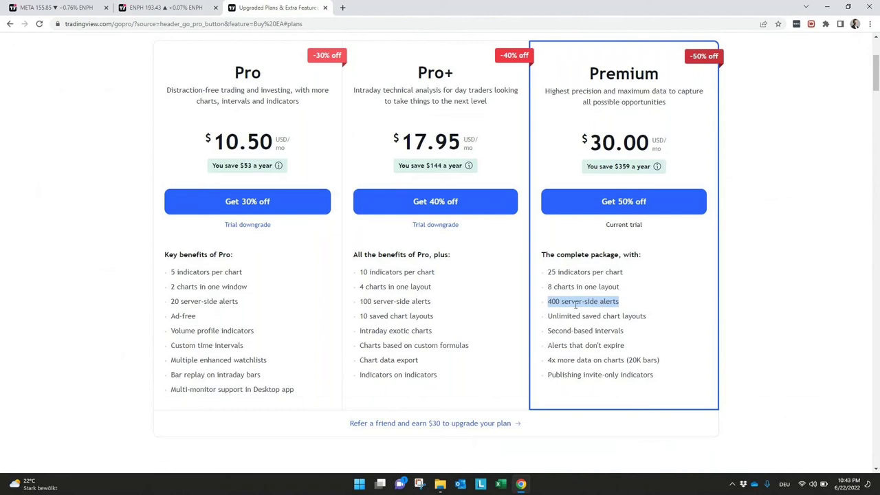
- Examine the Compare plans table for the chart features included in Basic, Pro, Pro+ and Premium
scroll(512, 352, down, 5)
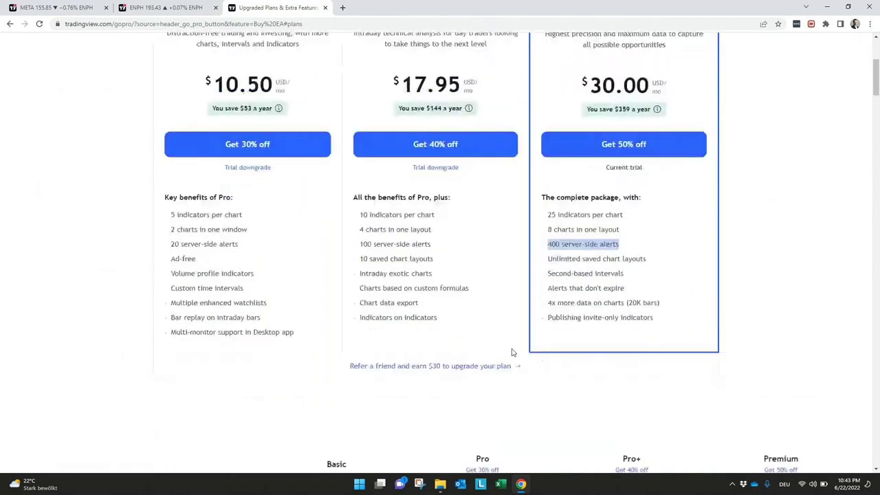
scroll(512, 352, down, 3)
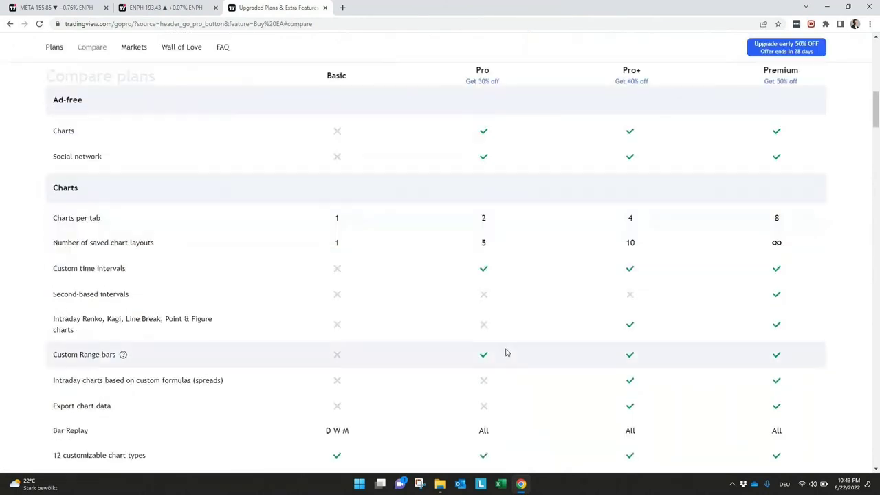
scroll(318, 329, down, 1)
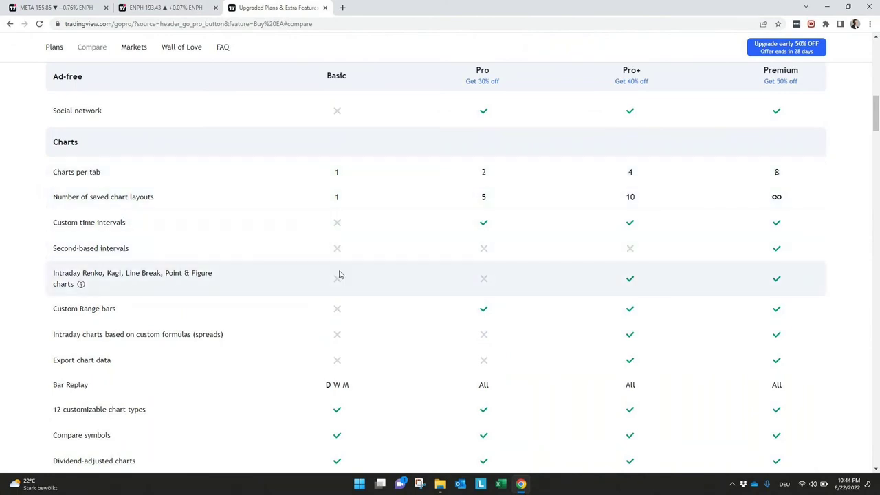
- Examine the Compare plans table for historical financial data, technical analysis and algorithms, and alert limits across Basic, Pro, Pro+ and Premium
scroll(339, 279, down, 2)
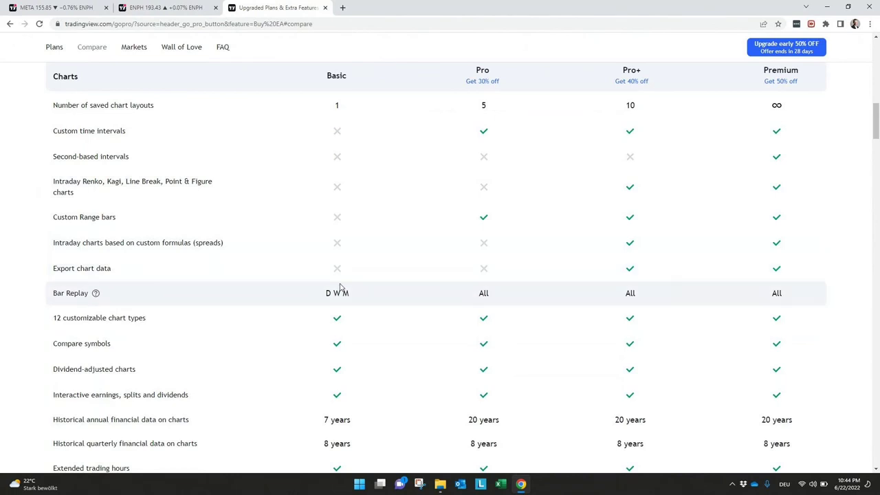
scroll(343, 302, down, 1)
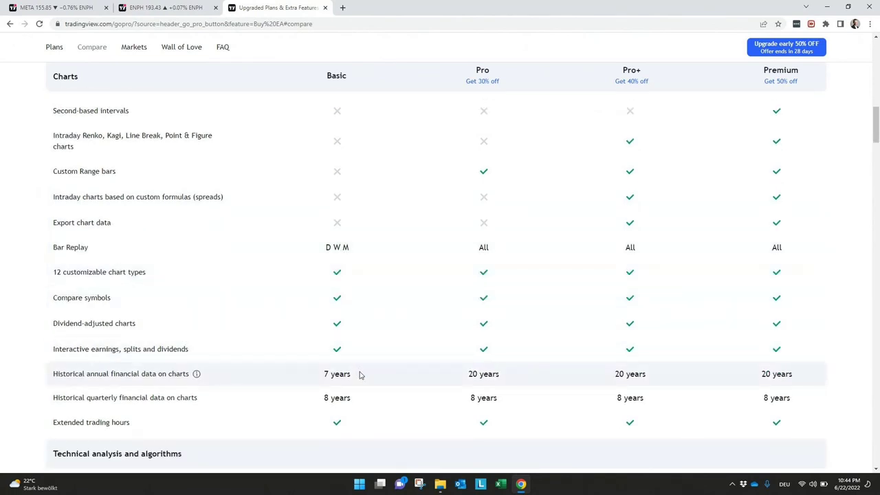
scroll(359, 373, down, 2)
scroll(359, 375, down, 3)
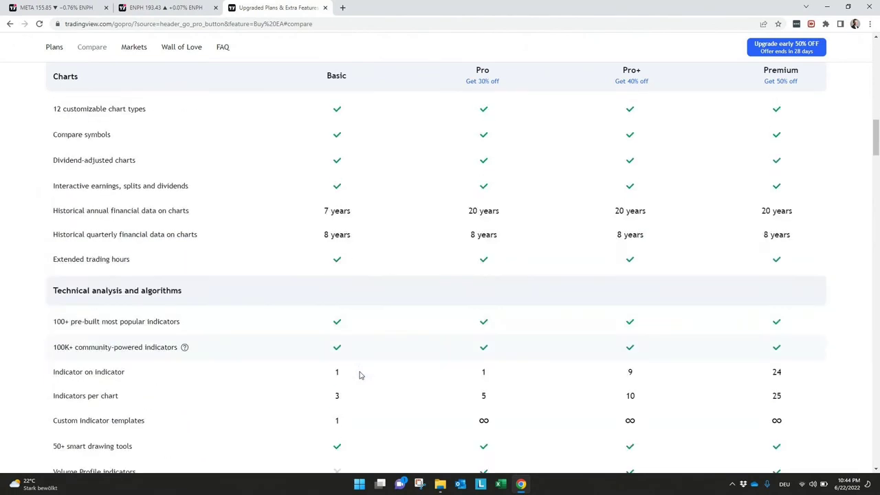
scroll(359, 374, down, 1)
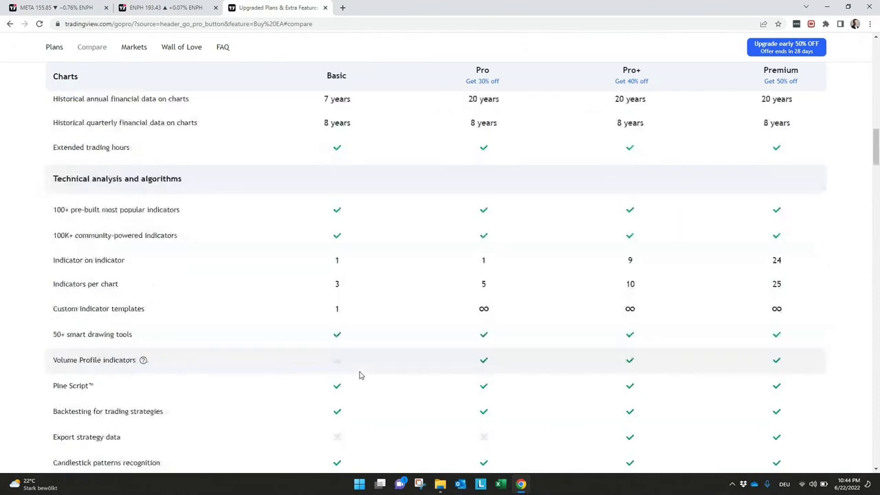
scroll(359, 375, down, 2)
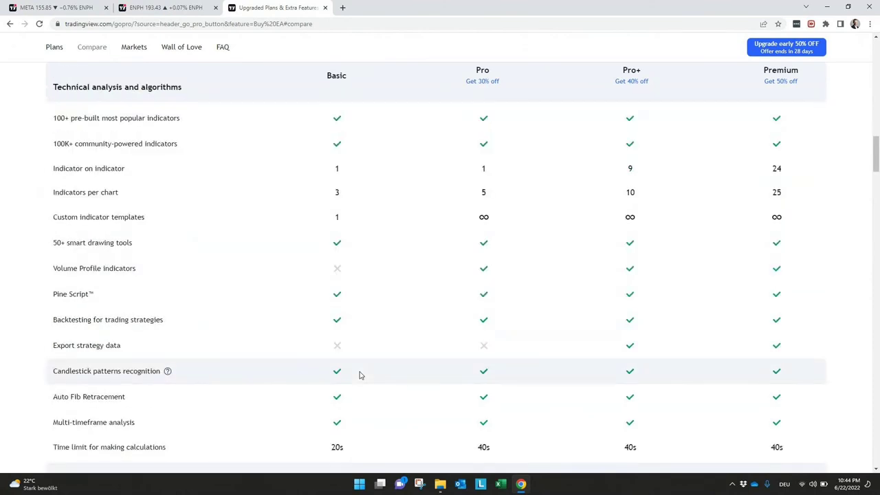
scroll(360, 375, down, 3)
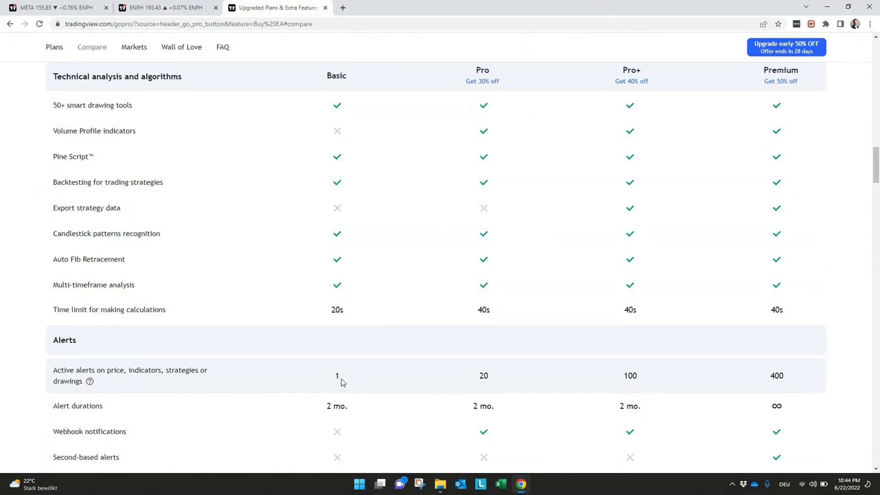
- Review the plan prices and the table's chart and indicator limits again, and switch back to the ENPH weekly chart
scroll(342, 381, up, 15)
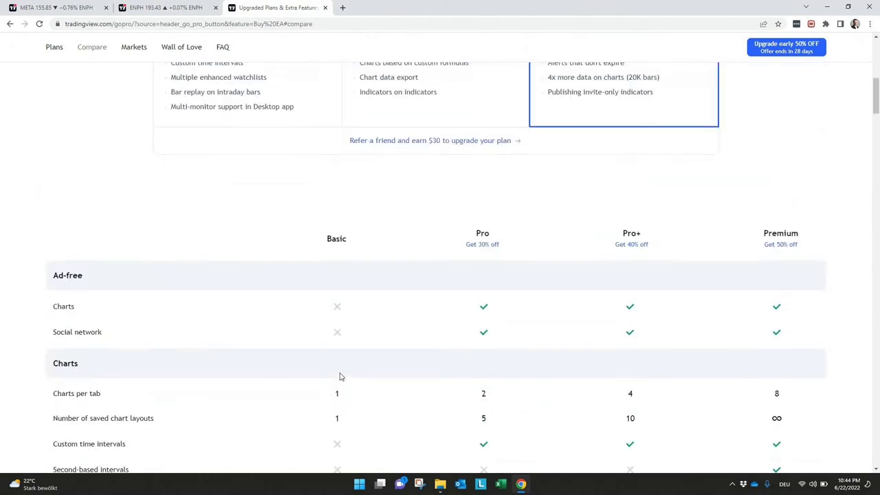
scroll(338, 376, up, 3)
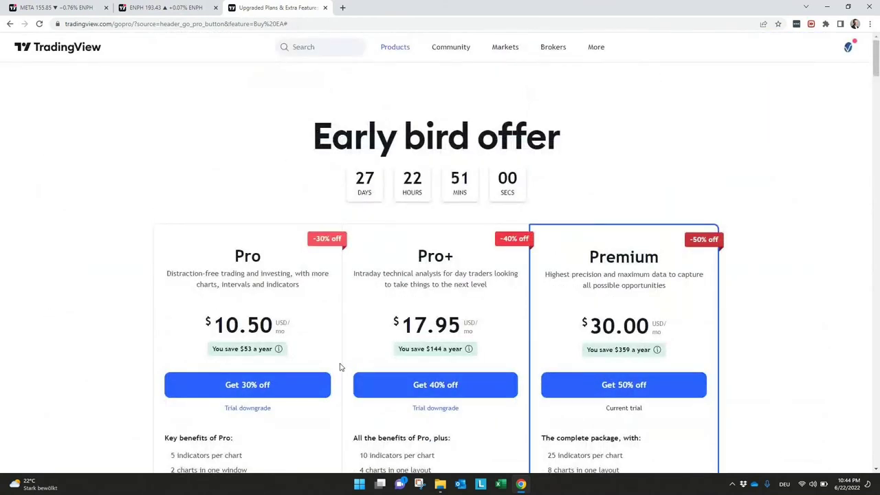
scroll(341, 367, down, 12)
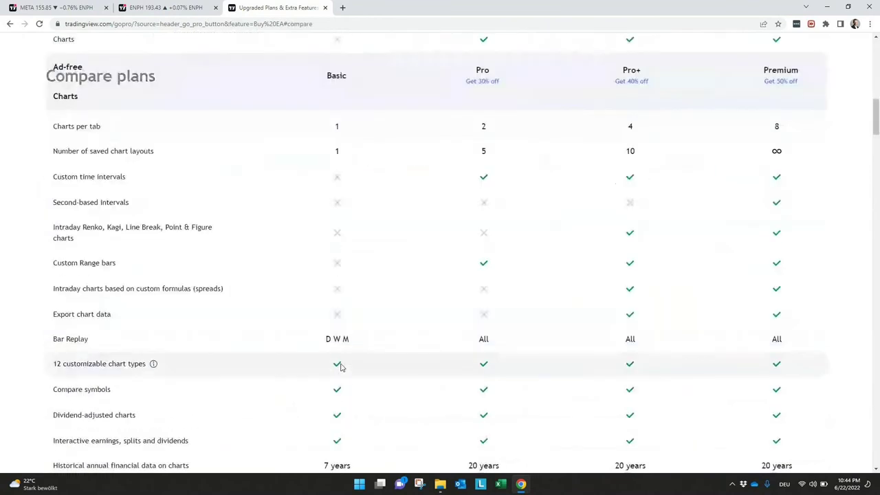
scroll(341, 367, down, 4)
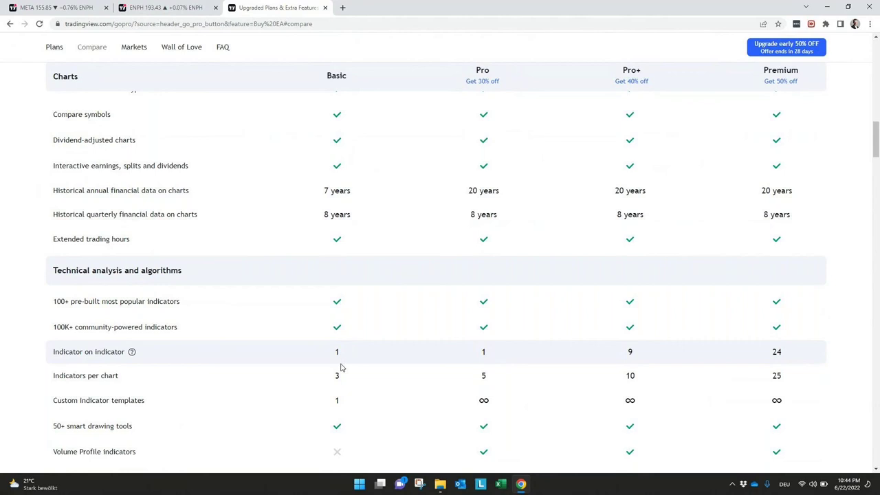
click(189, 8)
scroll(220, 208, up, 2)
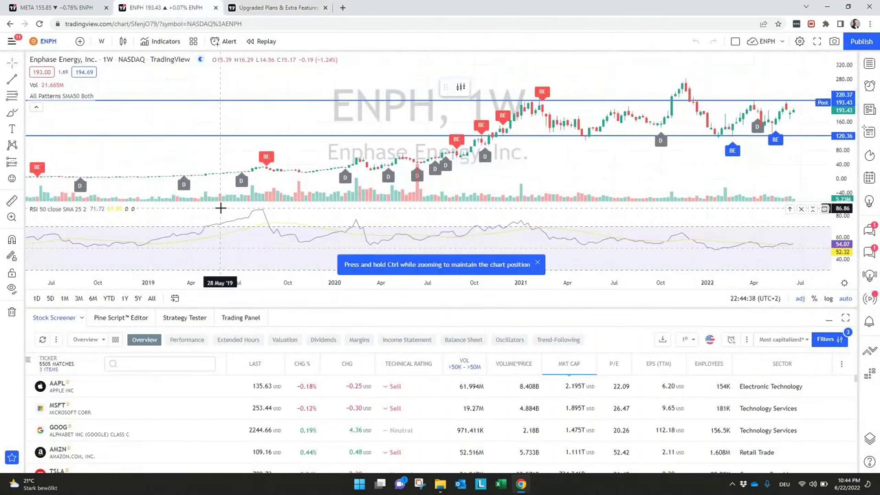